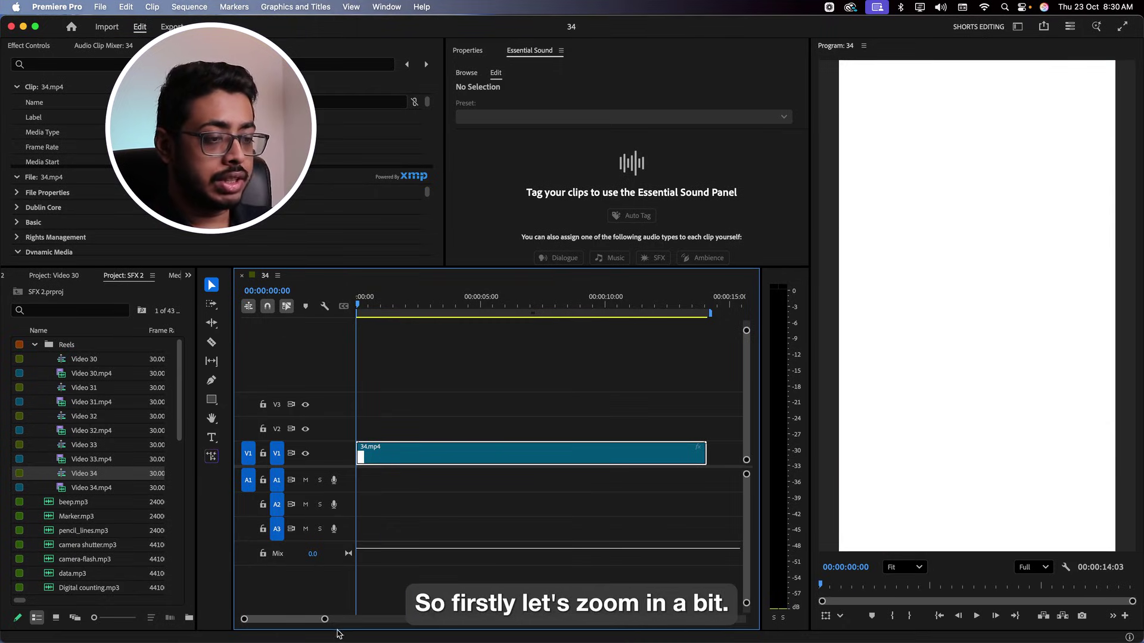
Search the project for "wh" and place heavy-whoosh.mp3 on track A1 at the start of the sequence.
drag(325, 619, 275, 619)
click(79, 309)
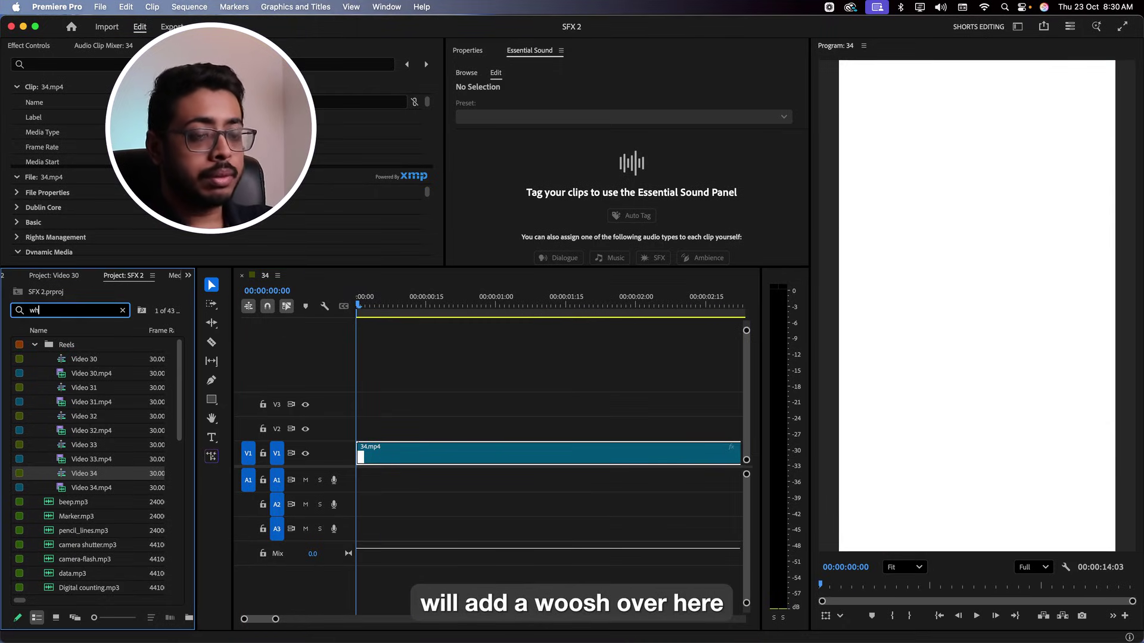
drag(87, 391, 357, 481)
Lower the heavy-whoosh.mp3 clip's volume to about -10.5 dB and preview it from the start.
click(467, 50)
drag(641, 130, 627, 130)
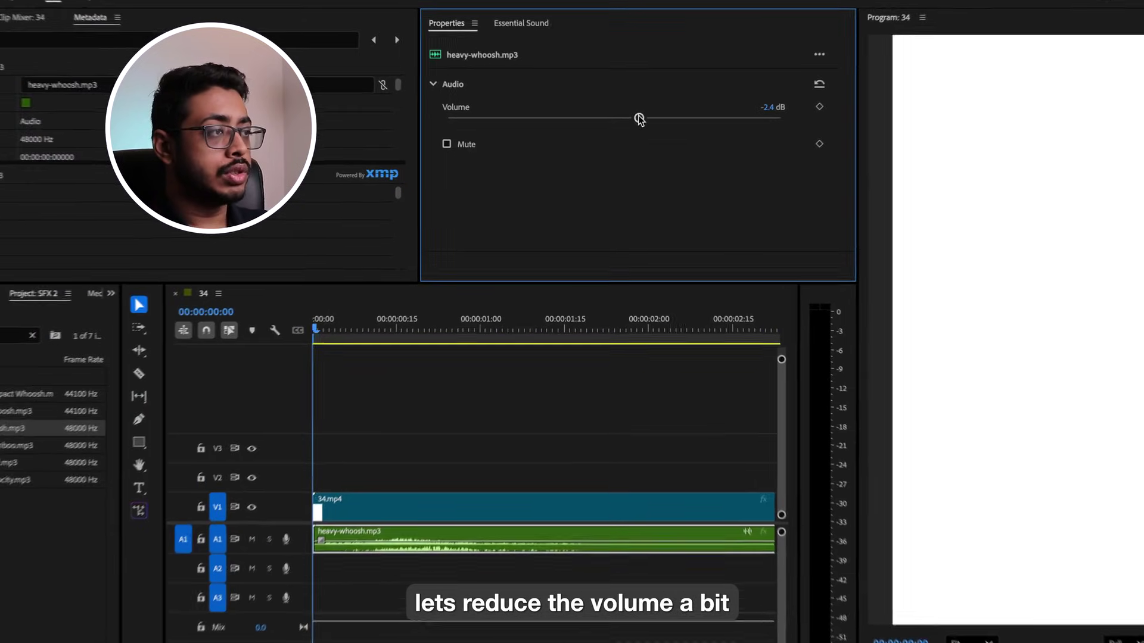
key(space)
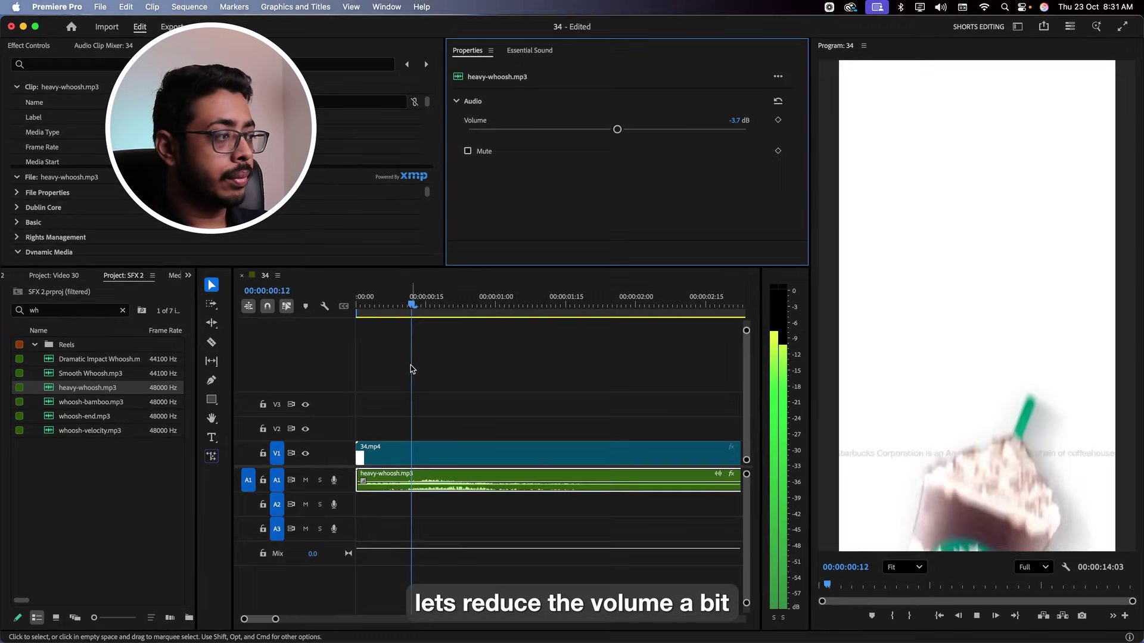
drag(614, 129, 573, 116)
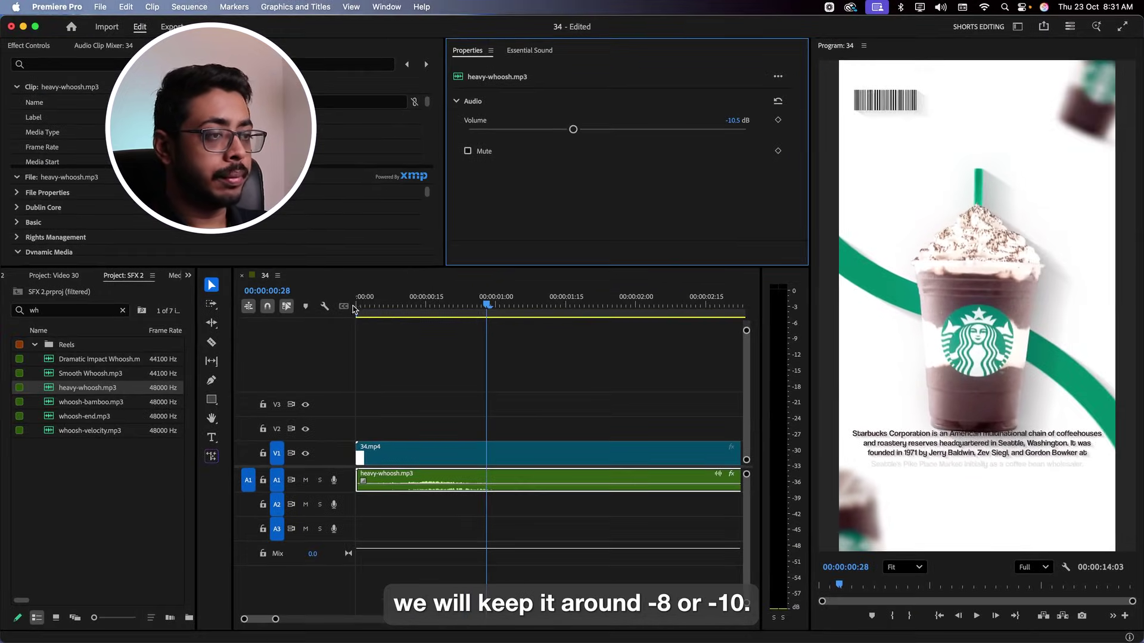
click(355, 307)
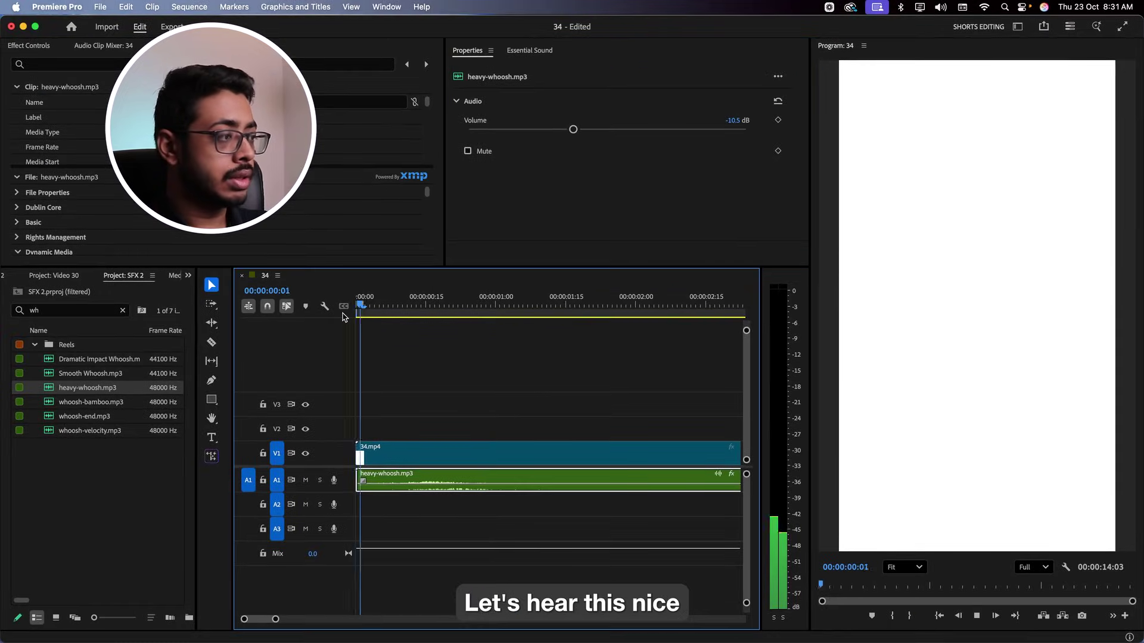
Try Smooth Whoosh.mp3 on track A2 starting at about 00:00:00:05 and preview it against the cup transition.
click(547, 306)
mouse_move(541, 313)
mouse_down()
mouse_move(521, 307)
mouse_move(623, 308)
mouse_move(533, 320)
mouse_up()
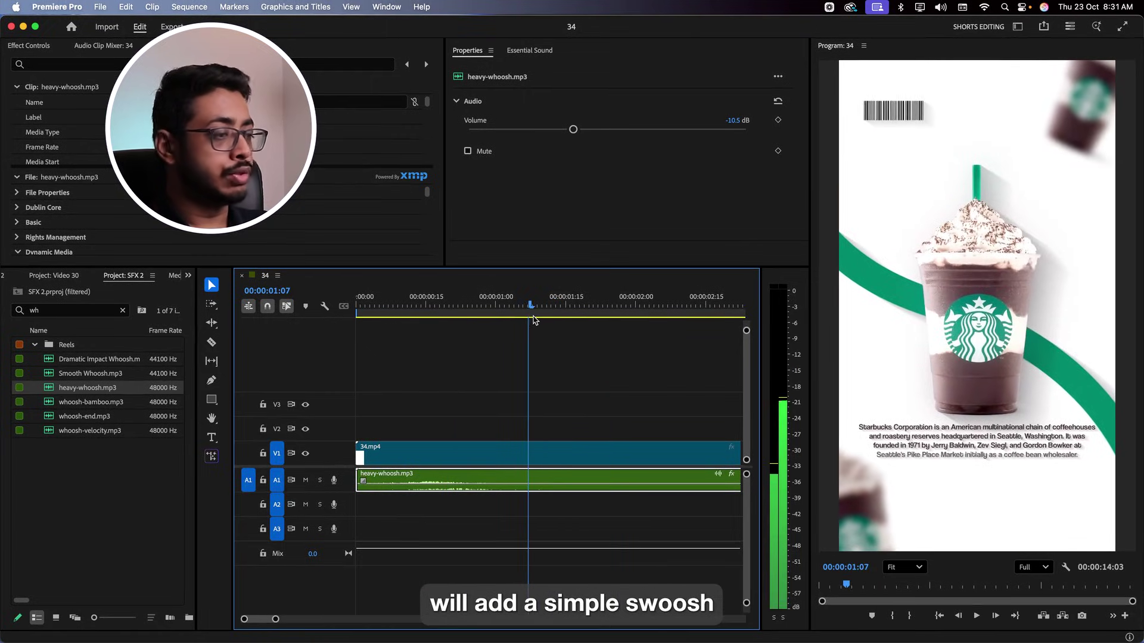
drag(90, 373, 317, 436)
drag(460, 495, 381, 512)
key(space)
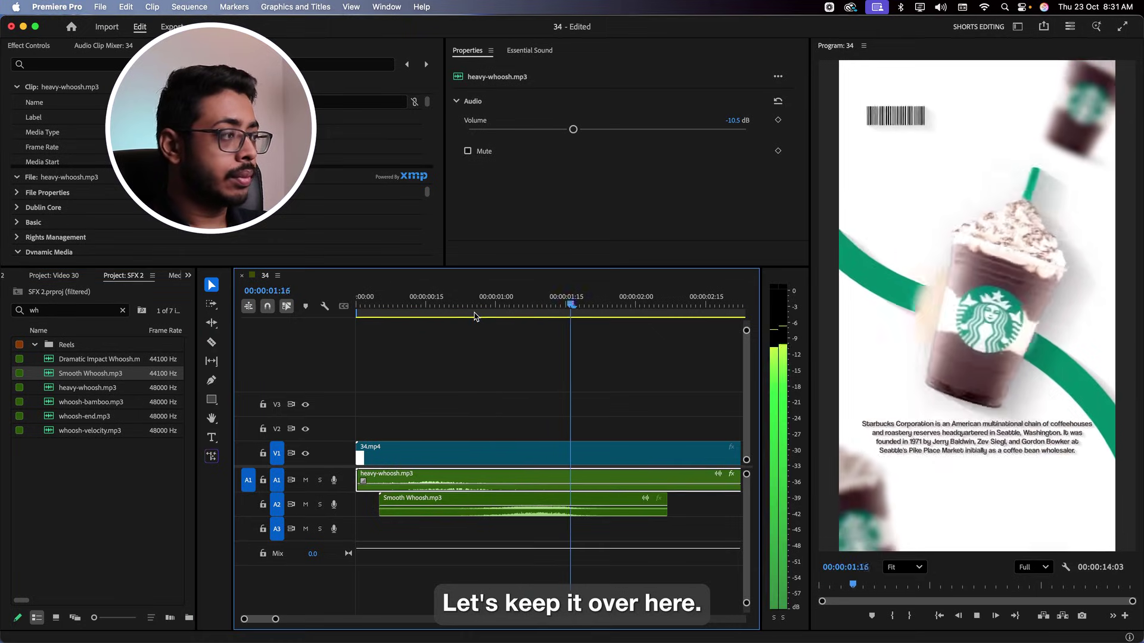
Set Smooth Whoosh.mp3 to about -6.9 dB, shorten its beginning with a fade-in, and preview it.
click(495, 509)
click(597, 129)
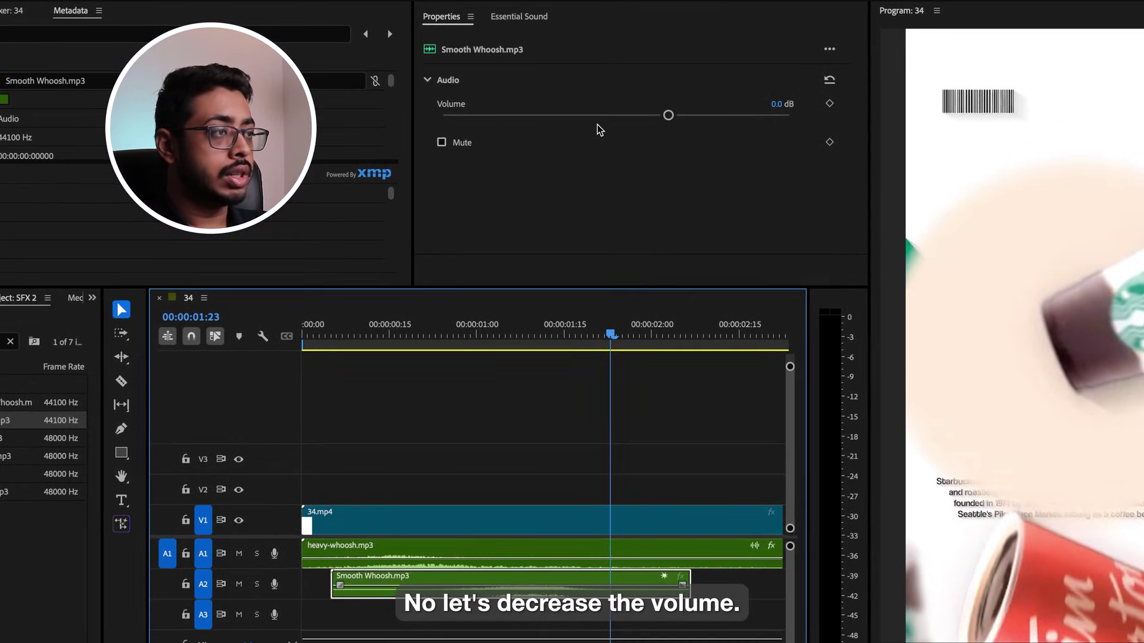
drag(321, 592, 492, 590)
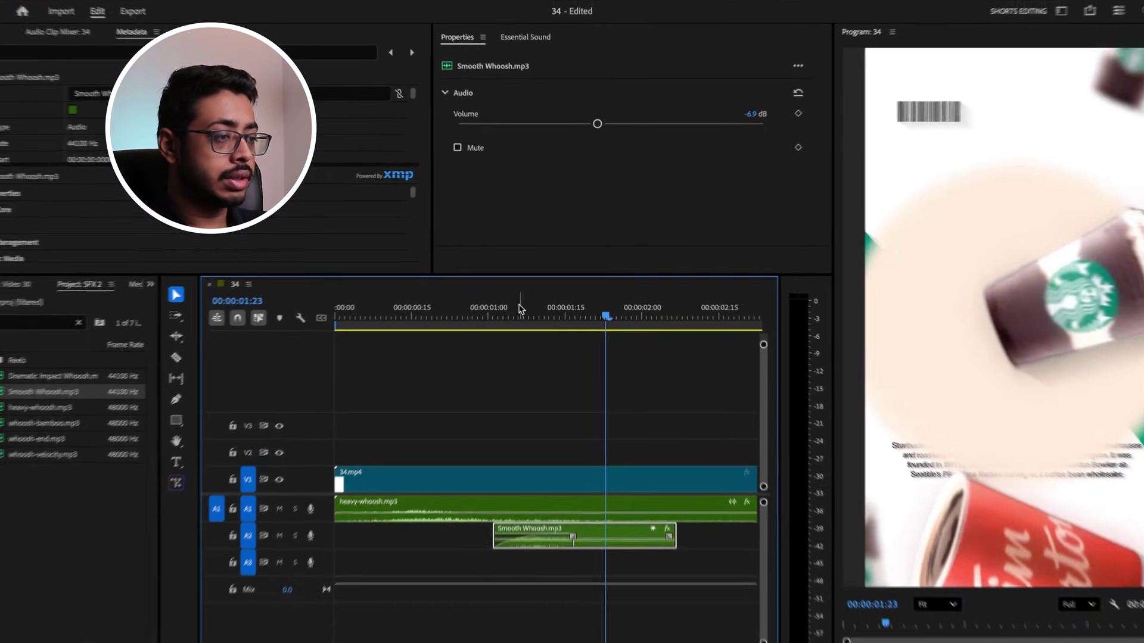
click(505, 328)
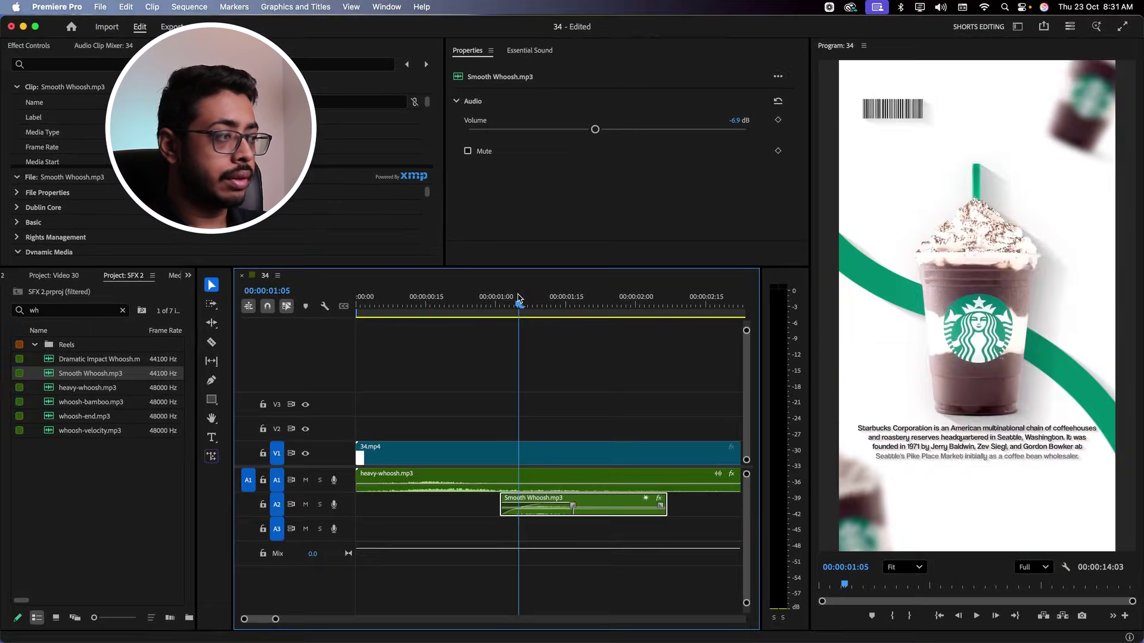
key(space)
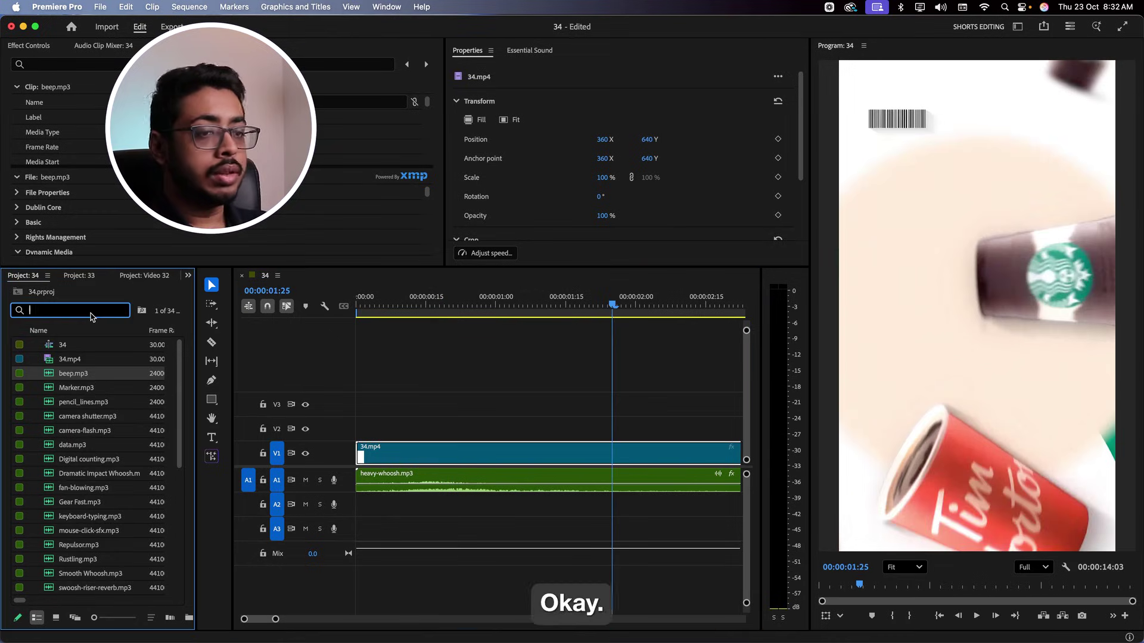
Search project 34 for "sim" and place swoosh-simple.mp3 on track A2 at about 00:00:01:09.
text(sm)
key(BackSpace)
text(im)
drag(89, 345, 569, 498)
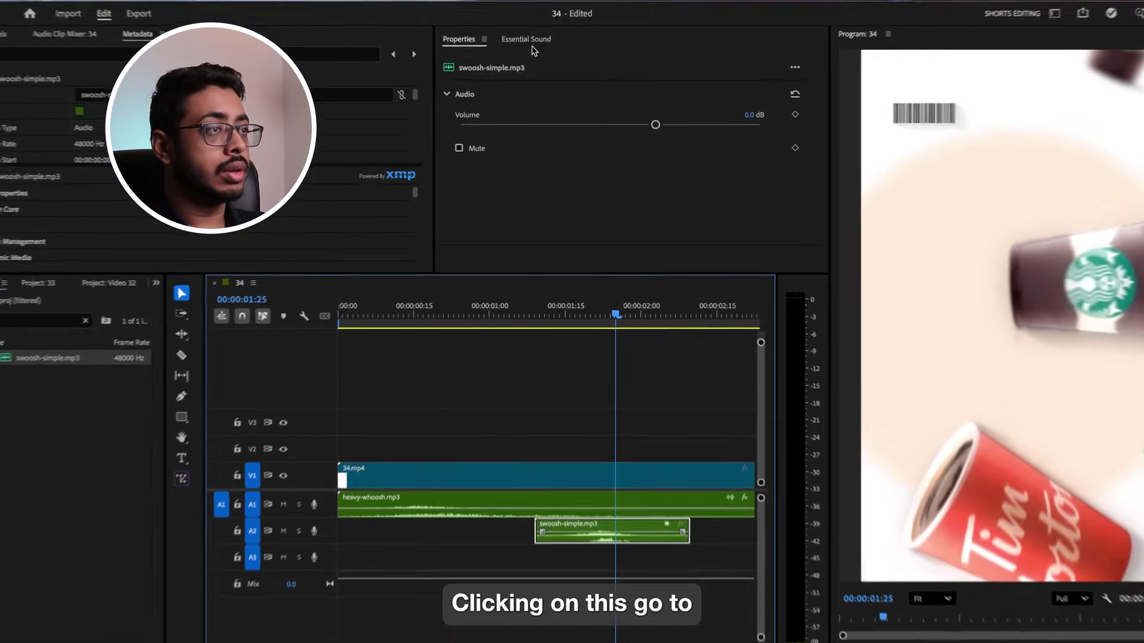
Lower the swoosh-simple.mp3 clip volume to about -8.3 dB, add a fade-in, and preview it.
click(529, 50)
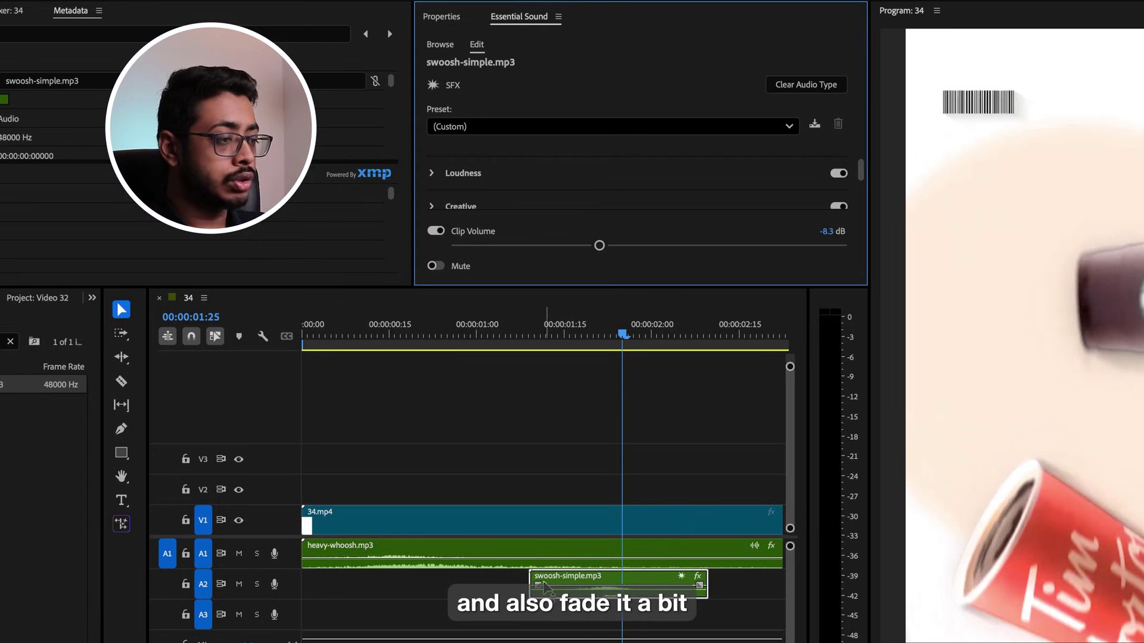
drag(538, 587, 608, 585)
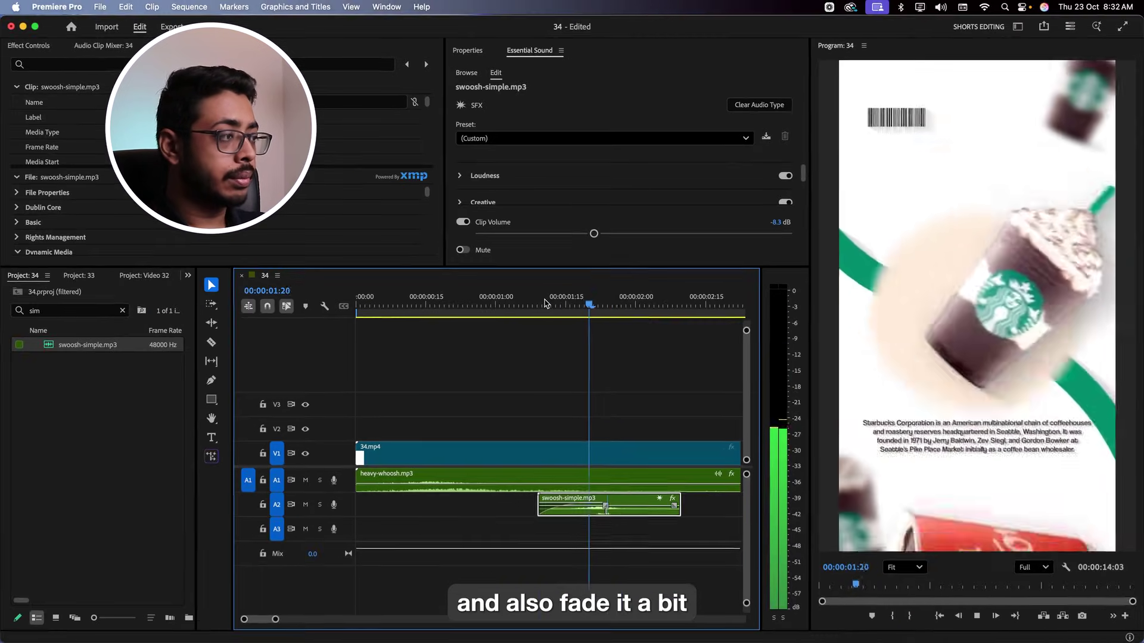
key(space)
Reduce the swoosh-simple.mp3 clip volume further to about -15.7 dB, preview the transition, and save the project.
click(602, 508)
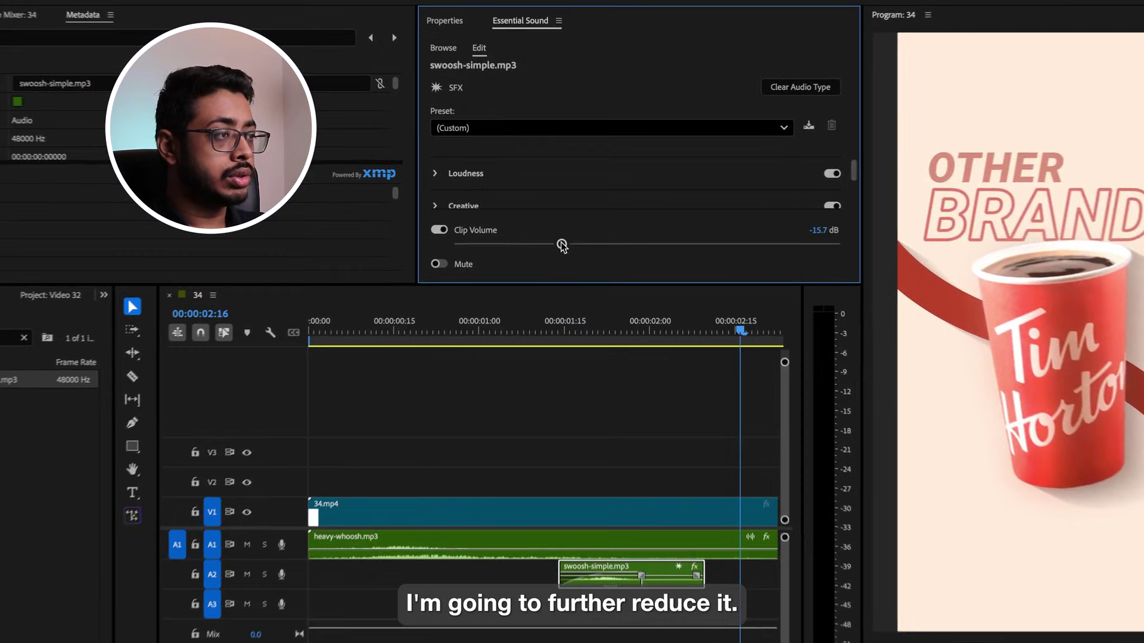
drag(577, 234, 562, 235)
click(578, 315)
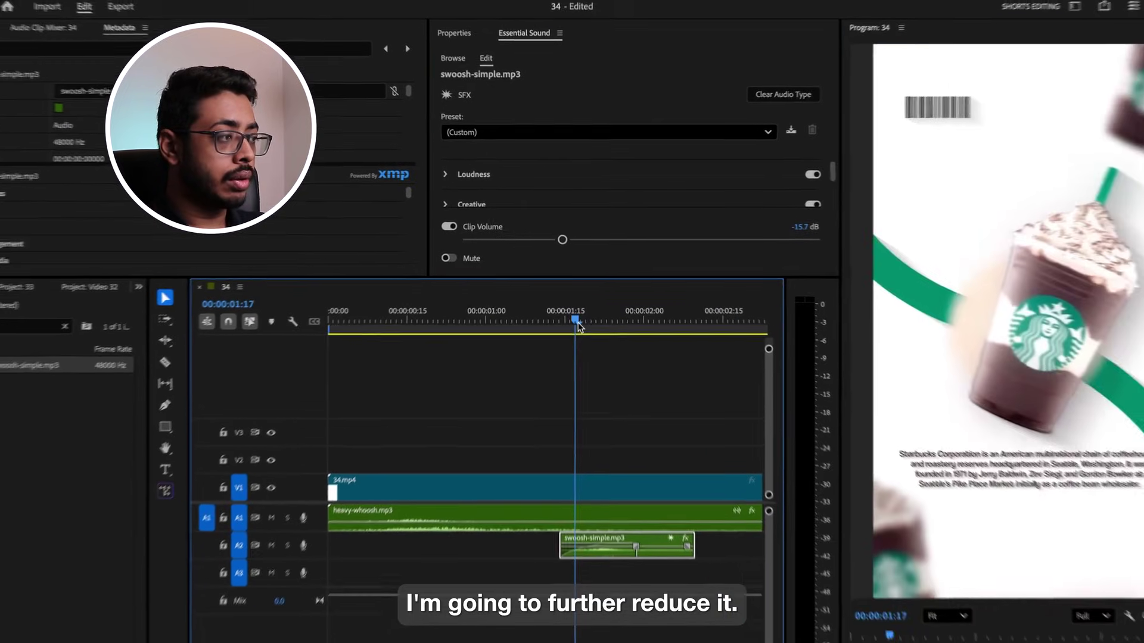
key(space)
key(space)
key(super+s)
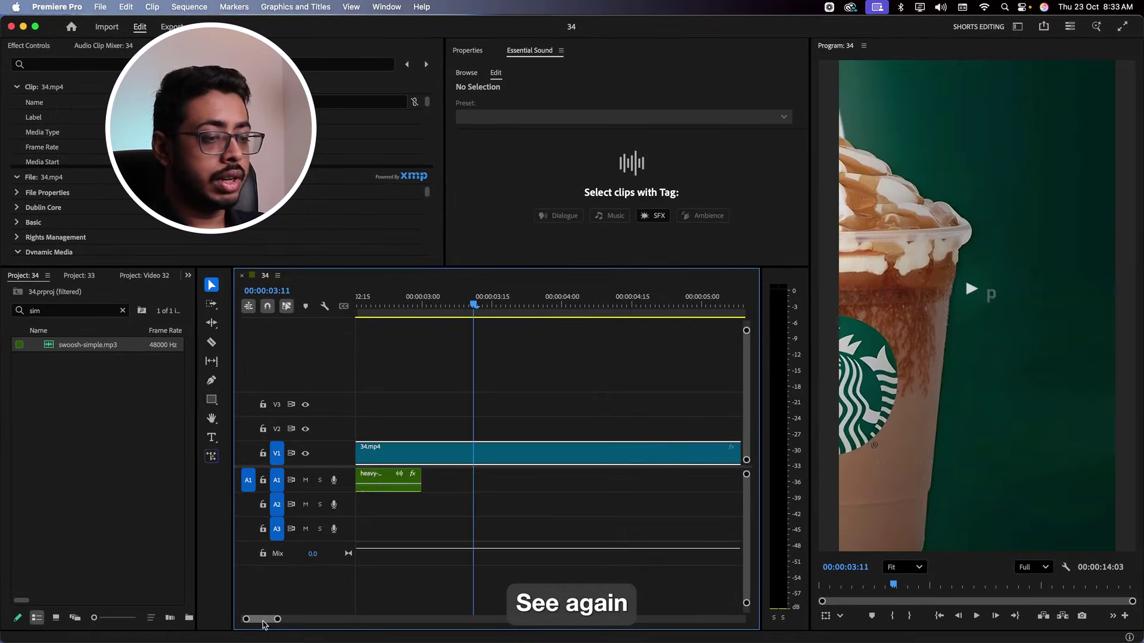
Search the project for "smo", place Smooth Whoosh.mp3 on track A2 at about 00:00:02:16, and preview it.
drag(262, 623, 261, 623)
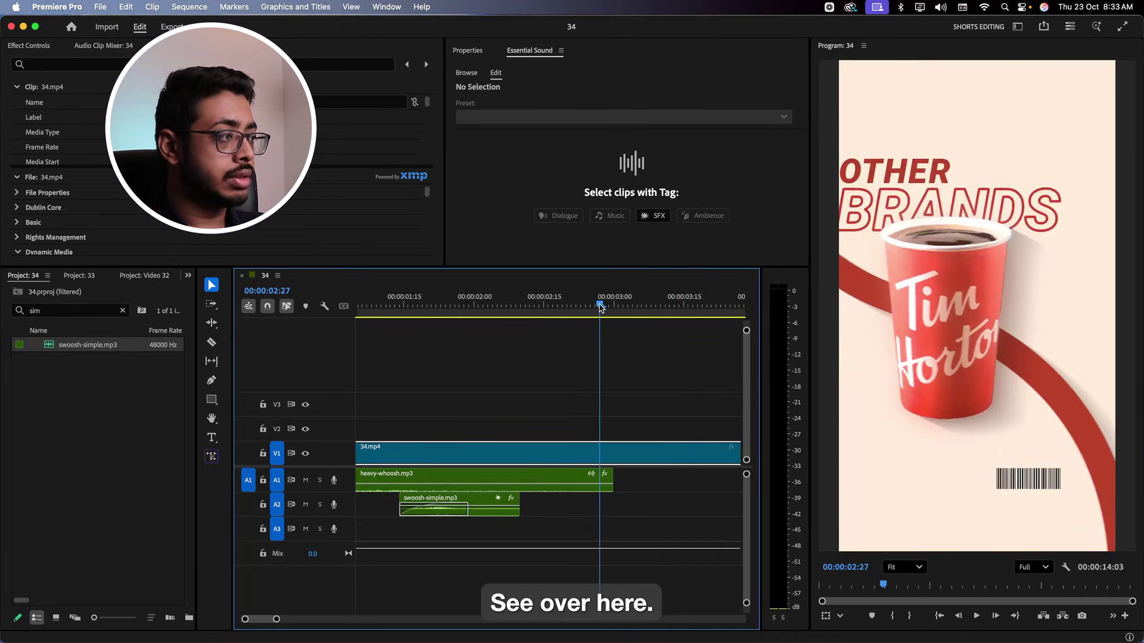
click(571, 306)
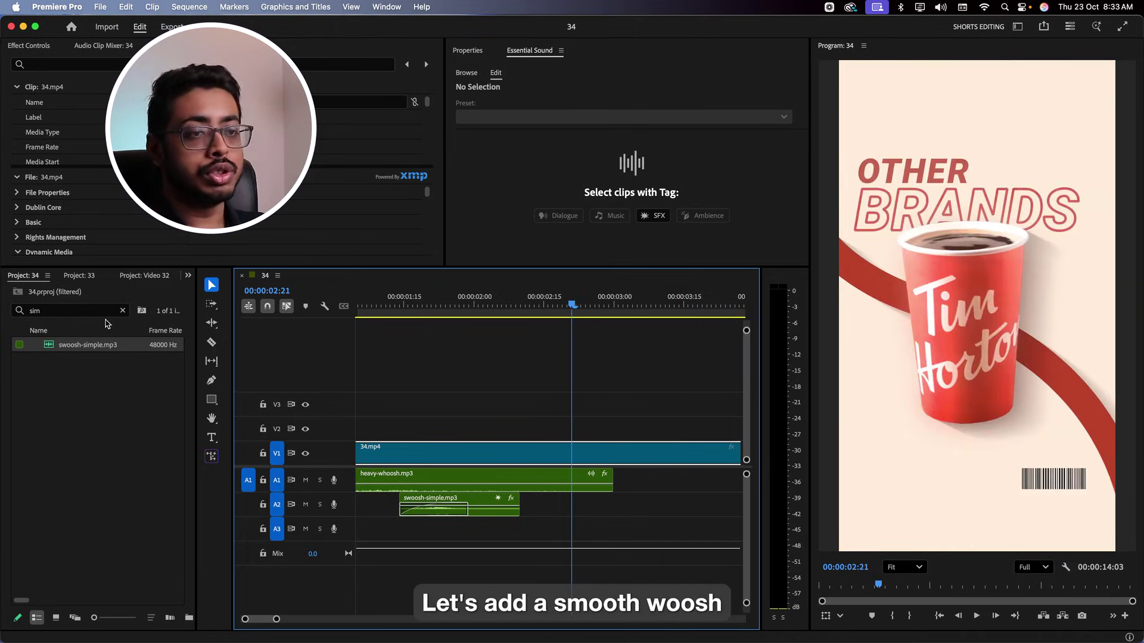
click(88, 314)
text(sm)
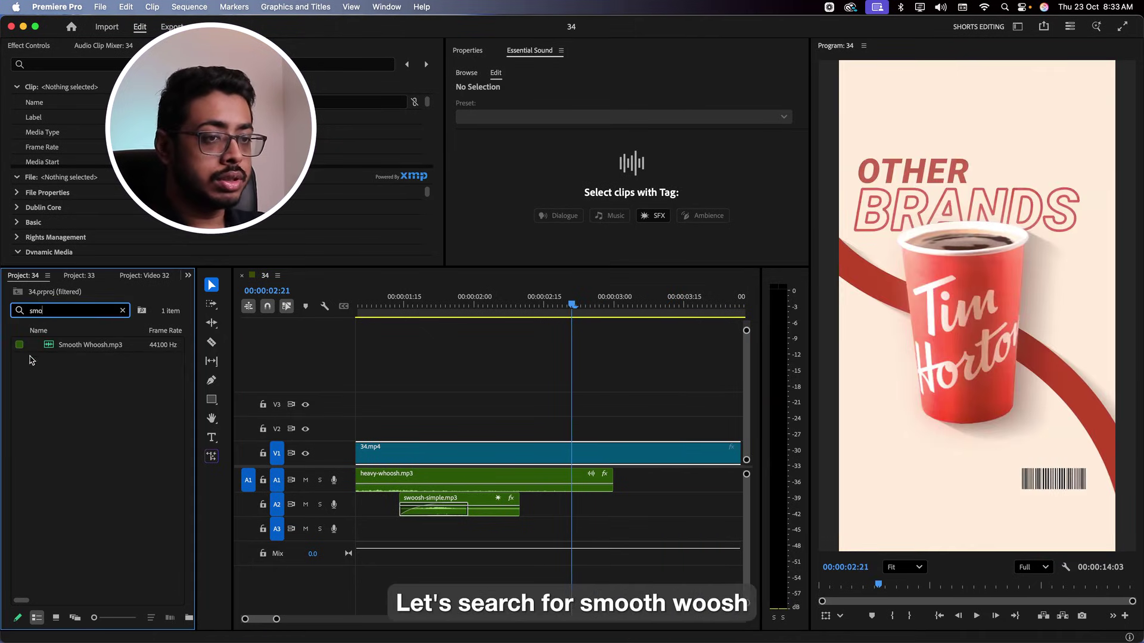
click(82, 346)
mouse_move(556, 501)
mouse_down()
mouse_move(534, 502)
mouse_move(549, 500)
mouse_up()
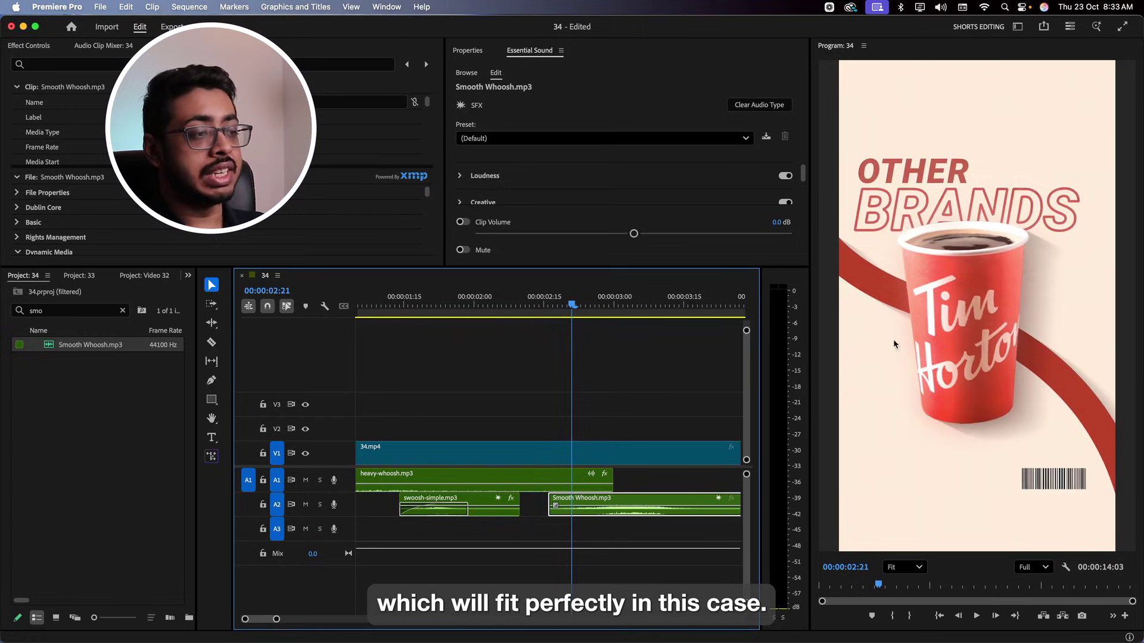
key(space)
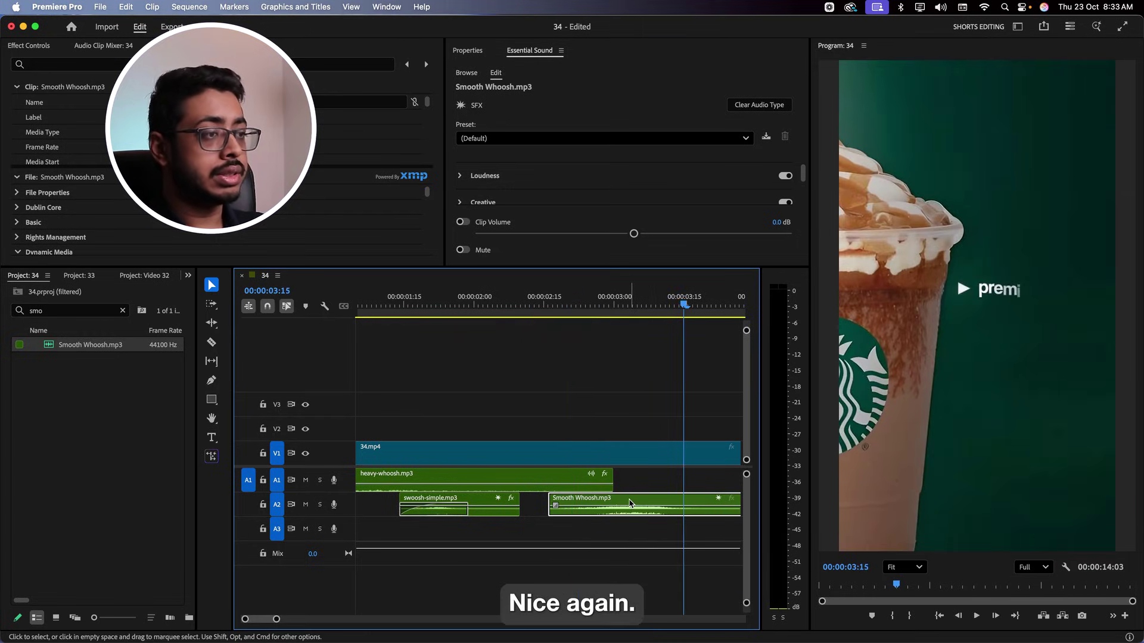
Lower the Smooth Whoosh.mp3 clip volume to about -8.2 dB and preview the transition.
click(594, 233)
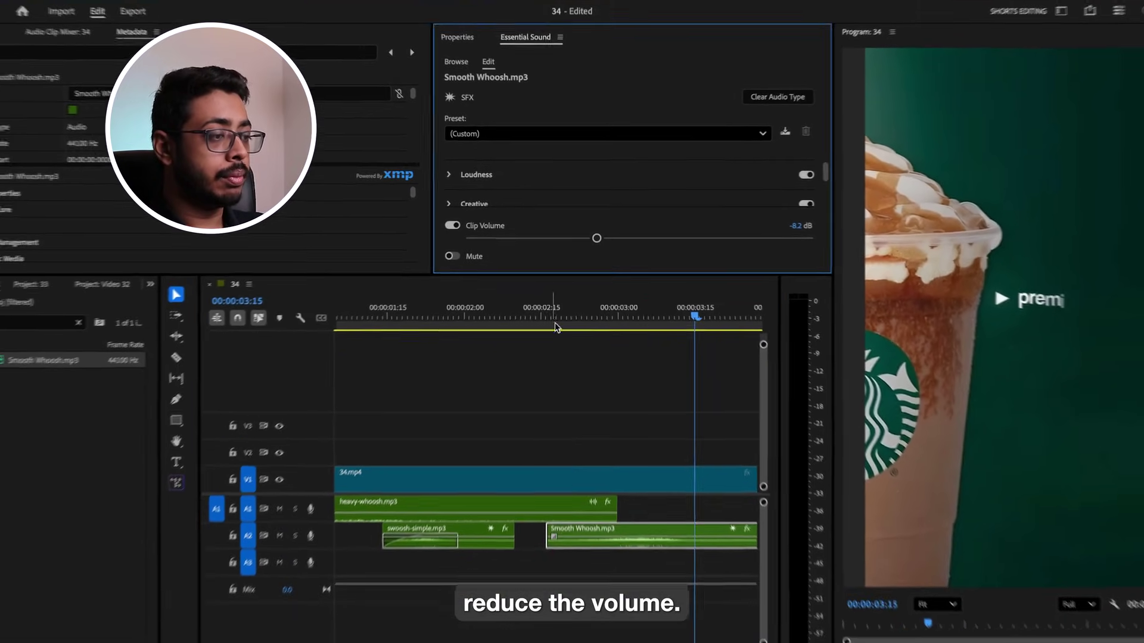
click(554, 322)
key(space)
key(space)
Play the green scene after Smooth Whoosh.mp3 to check when the bullet text lines appear.
drag(262, 621, 266, 620)
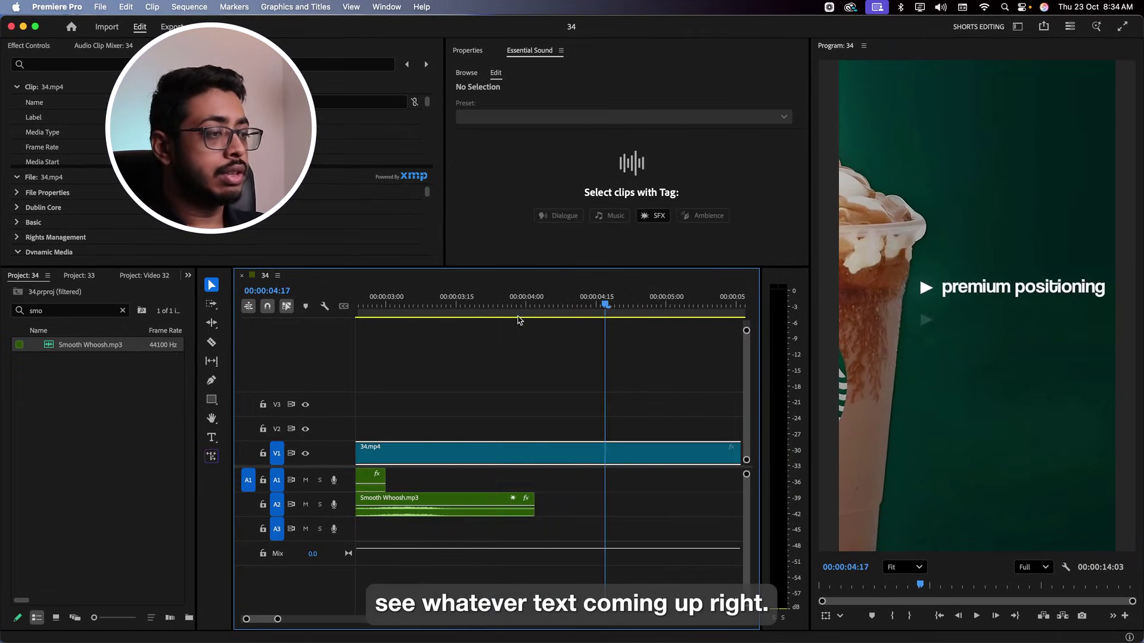
click(493, 308)
key(space)
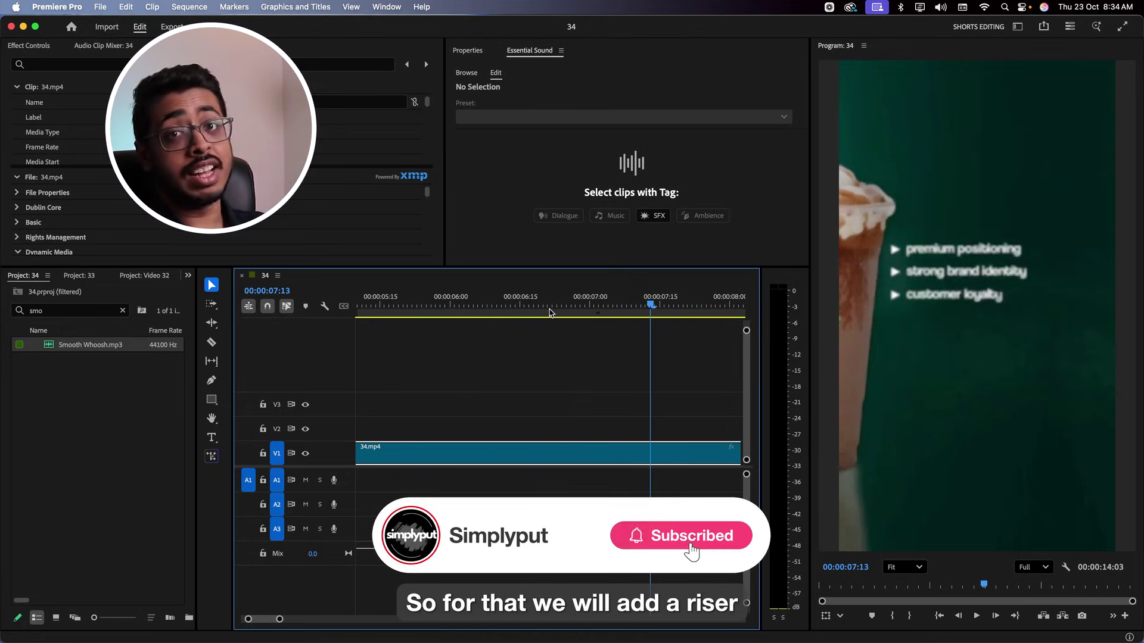
Search the project for "cin", place cinematic-riser.mp3 on track A1 starting at about 00:00:04:18, and preview it.
click(123, 311)
click(81, 312)
text(cin)
drag(87, 345, 394, 573)
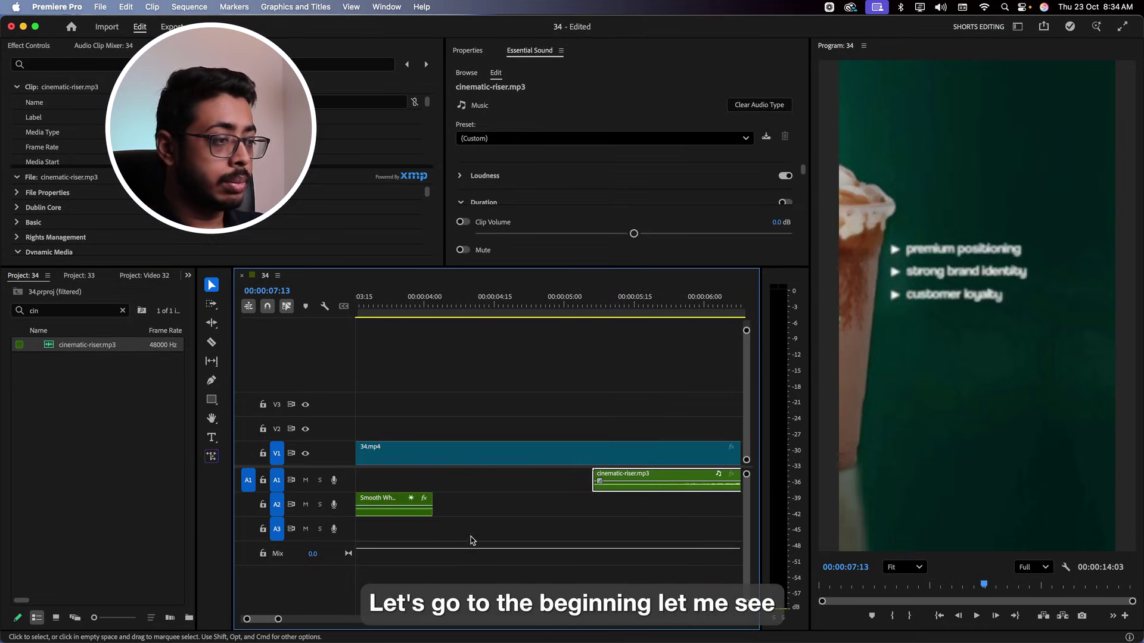
click(487, 301)
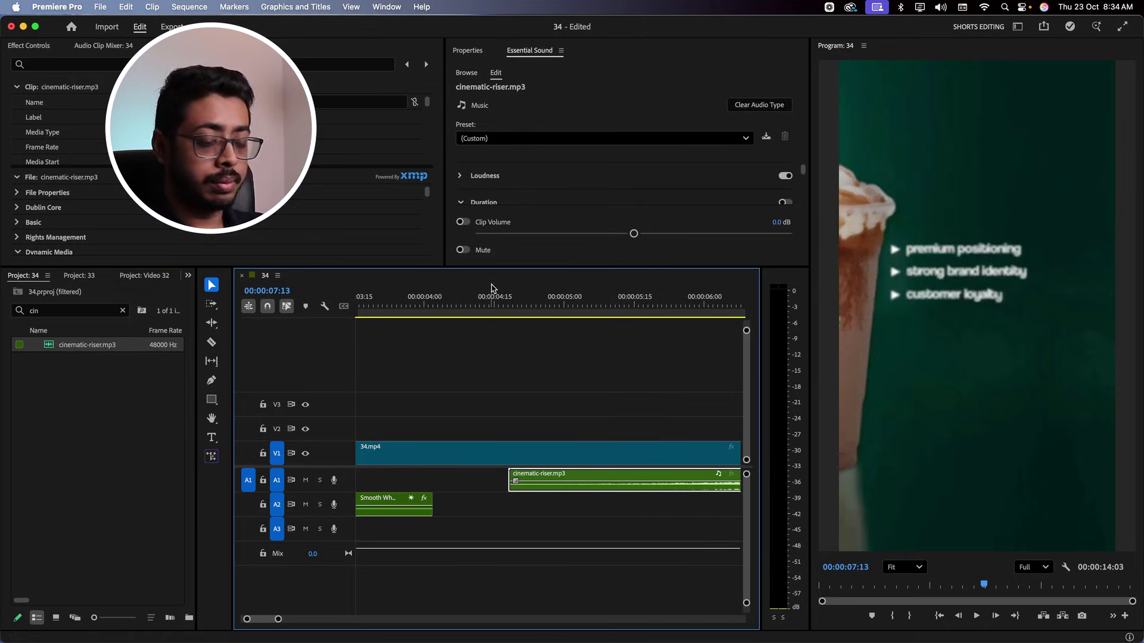
key(space)
key(space)
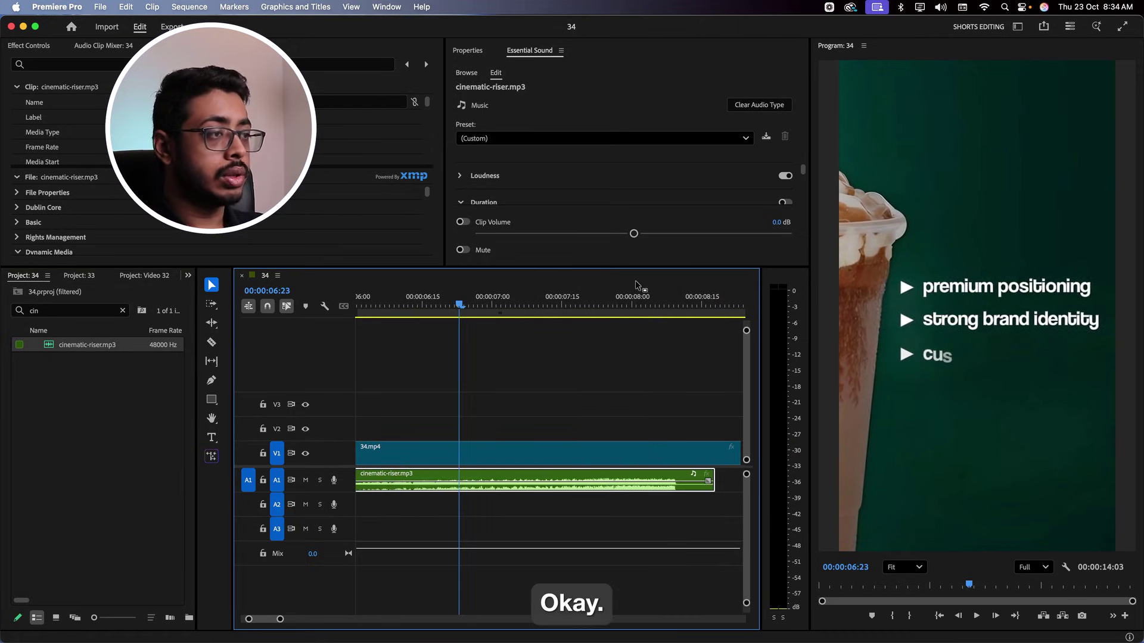
Lower the cinematic-riser.mp3 clip volume to about -18.2 dB and preview it up to the Dynamic scene.
click(536, 233)
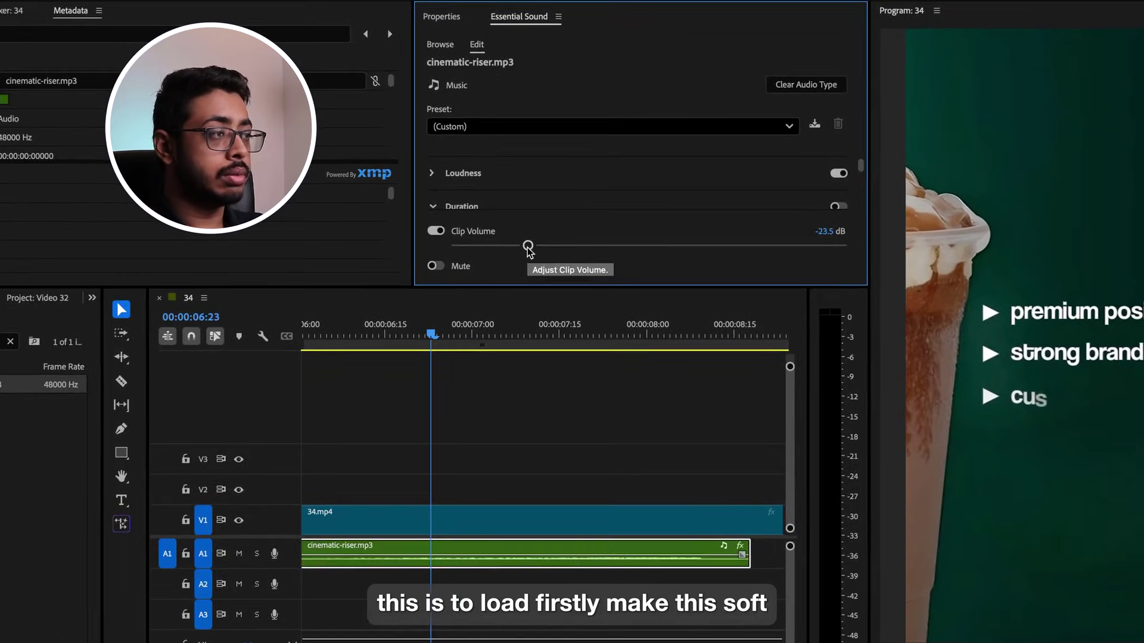
drag(528, 245, 551, 245)
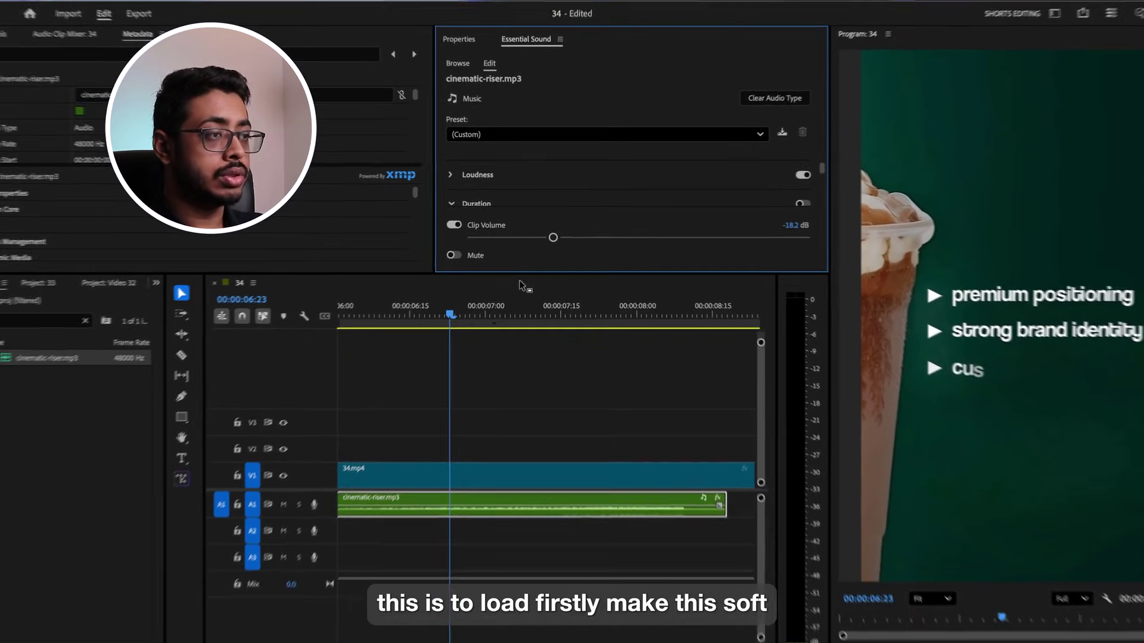
key(space)
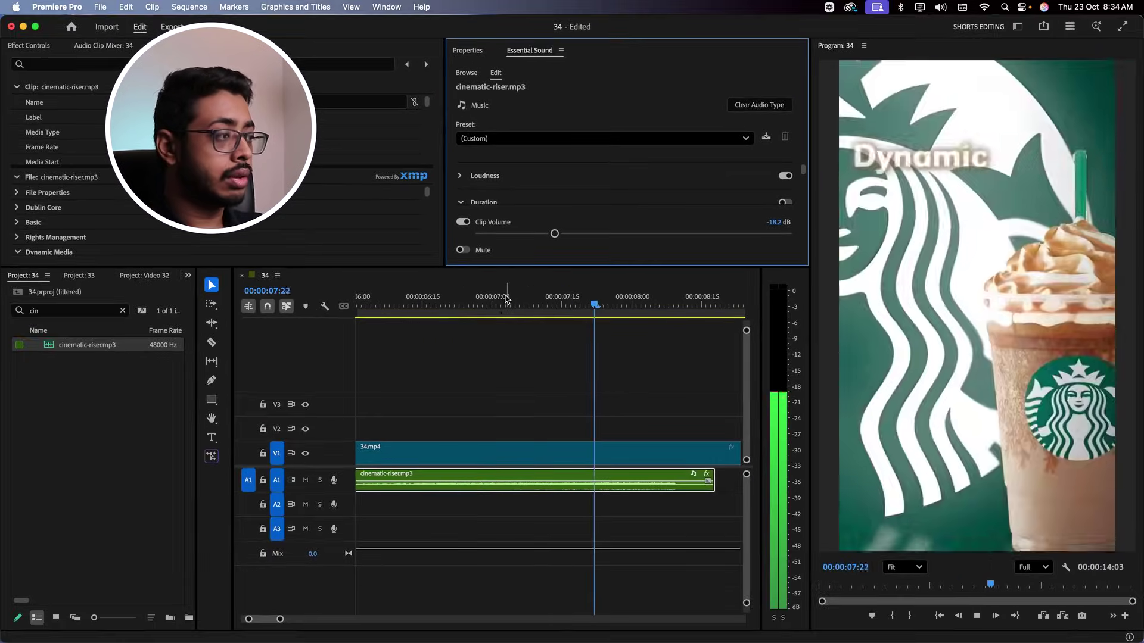
key(space)
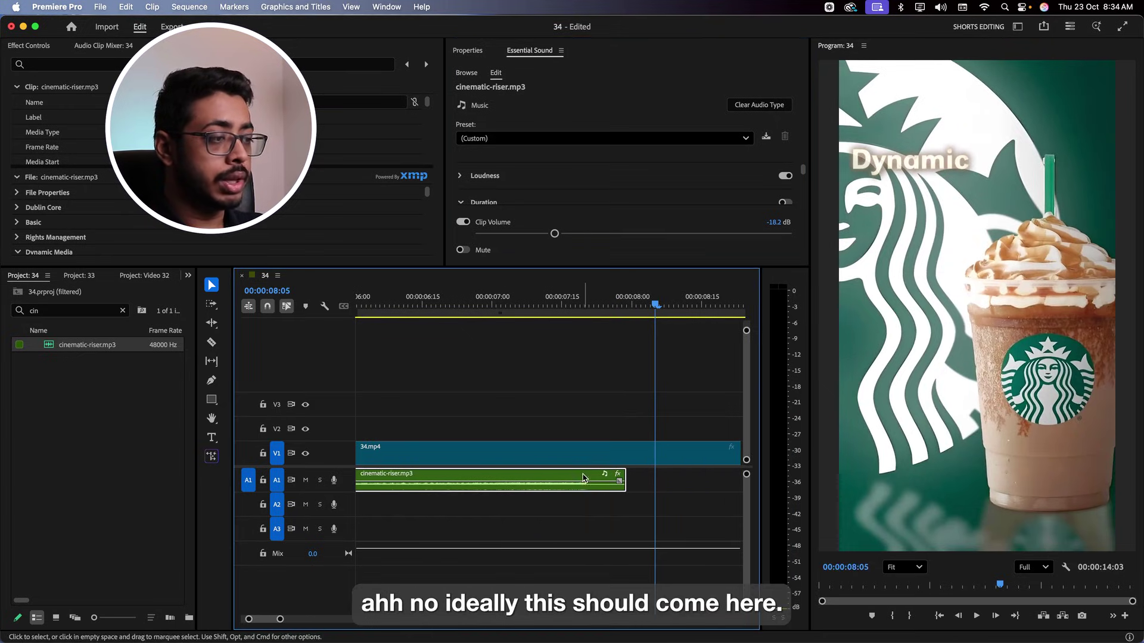
Shift cinematic-riser.mp3 earlier so it ends at about 00:00:07:29, preview the scene change, and save the project.
click(510, 307)
key(space)
key(space)
key(super+s)
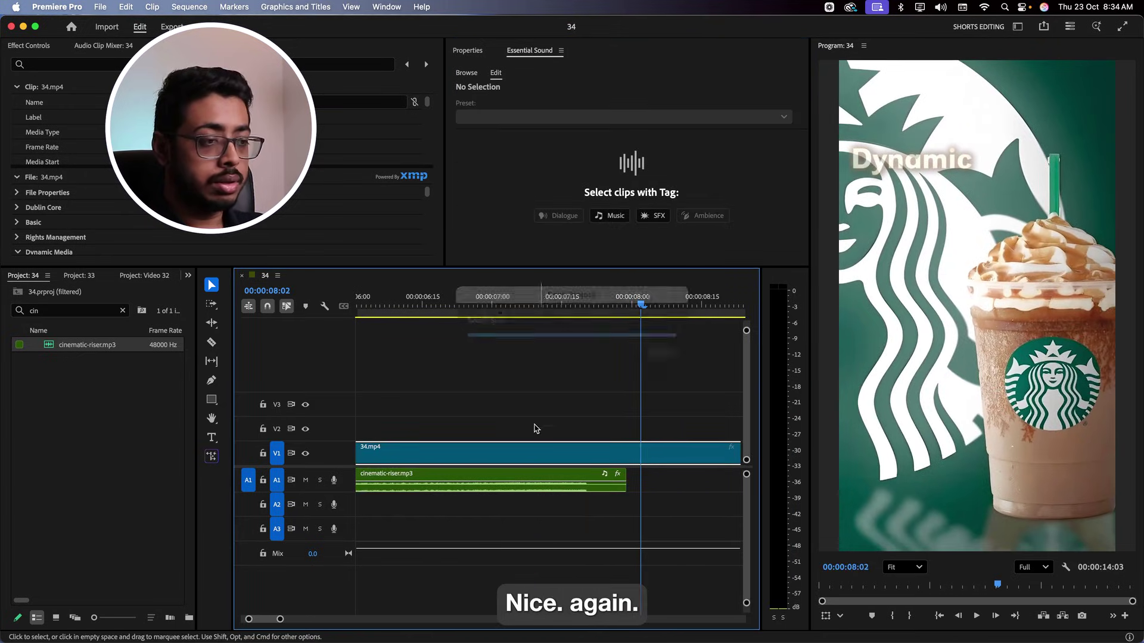
Trim the beginning of cinematic-riser.mp3 so the clip starts at about 00:00:05:28.
drag(271, 620, 271, 620)
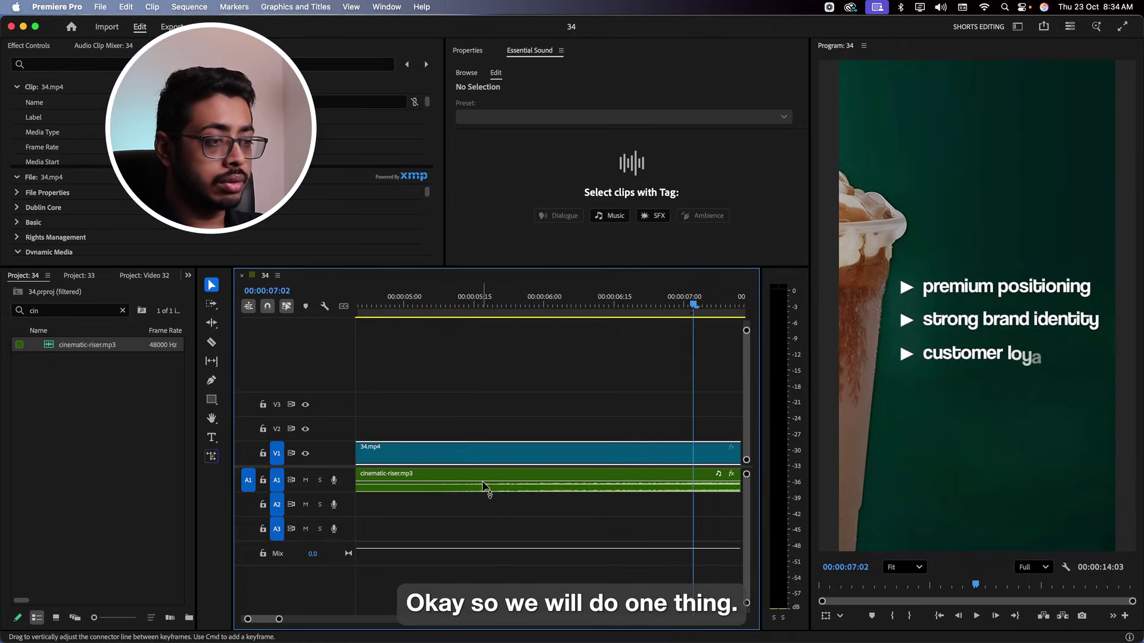
click(483, 487)
scroll(268, 623, up, 3)
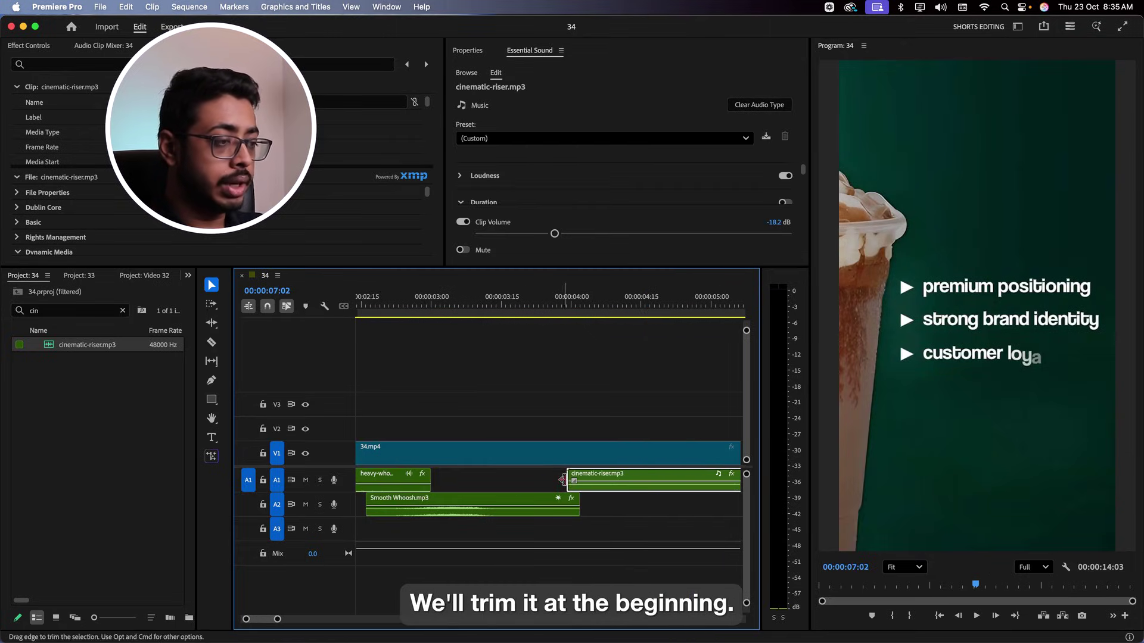
drag(568, 483, 733, 484)
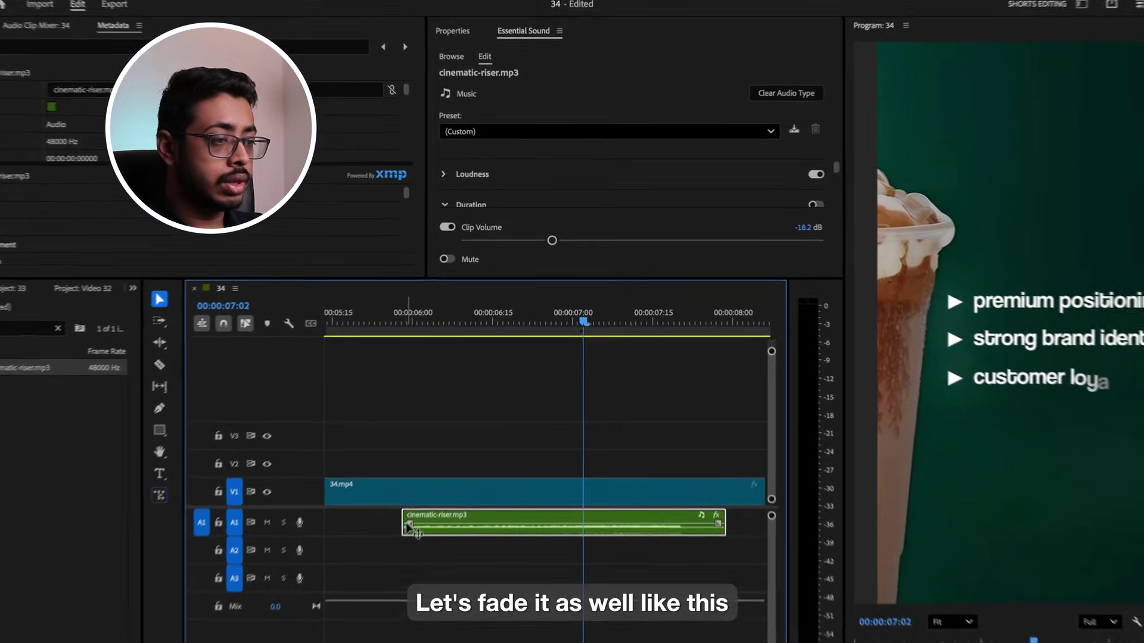
Fade in cinematic-riser.mp3 until about 00:00:06:26, lower its clip volume to -24.5 dB, and preview it.
drag(395, 556, 547, 555)
click(388, 336)
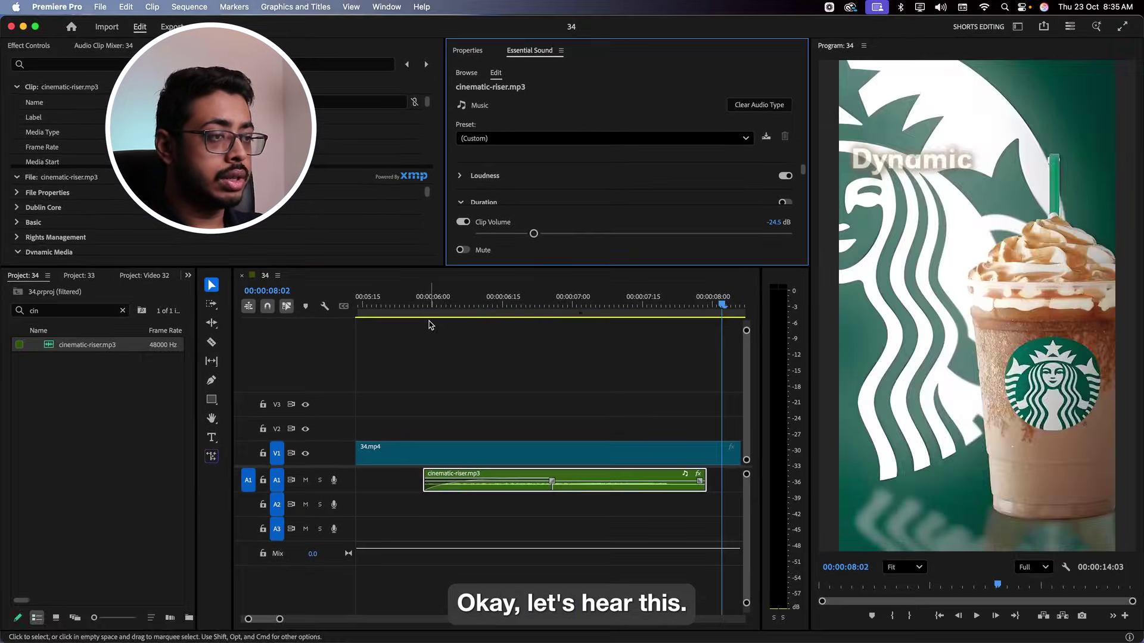
key(space)
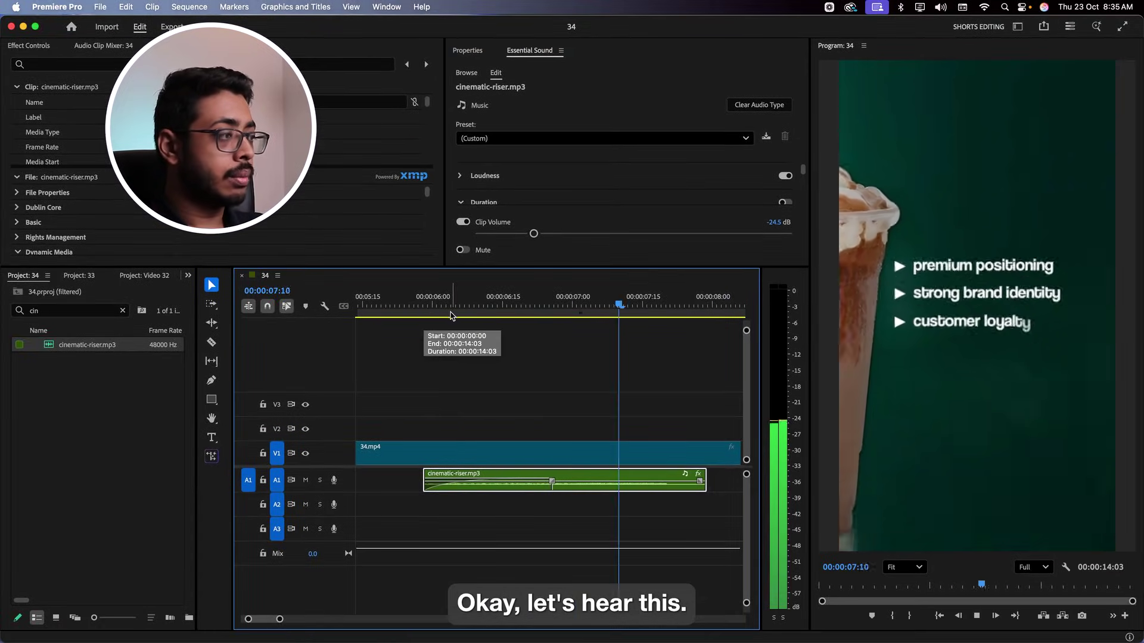
key(space)
click(653, 460)
Search the project for "ve" and place whoosh-velocity.mp3 on track A2 starting at about 00:00:06:21.
click(591, 304)
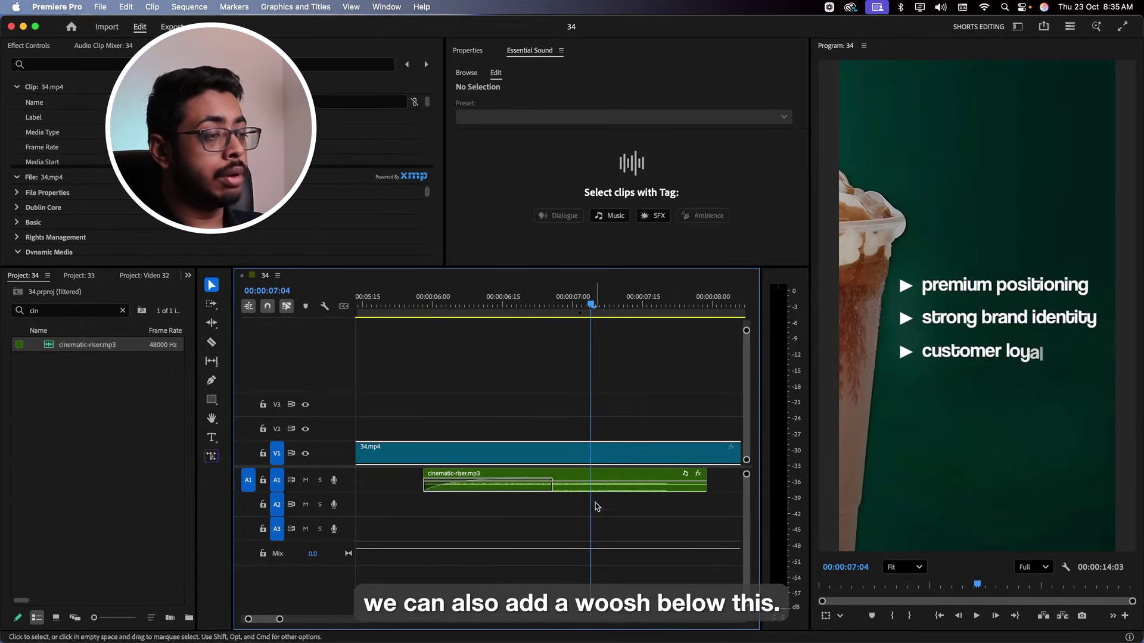
click(125, 314)
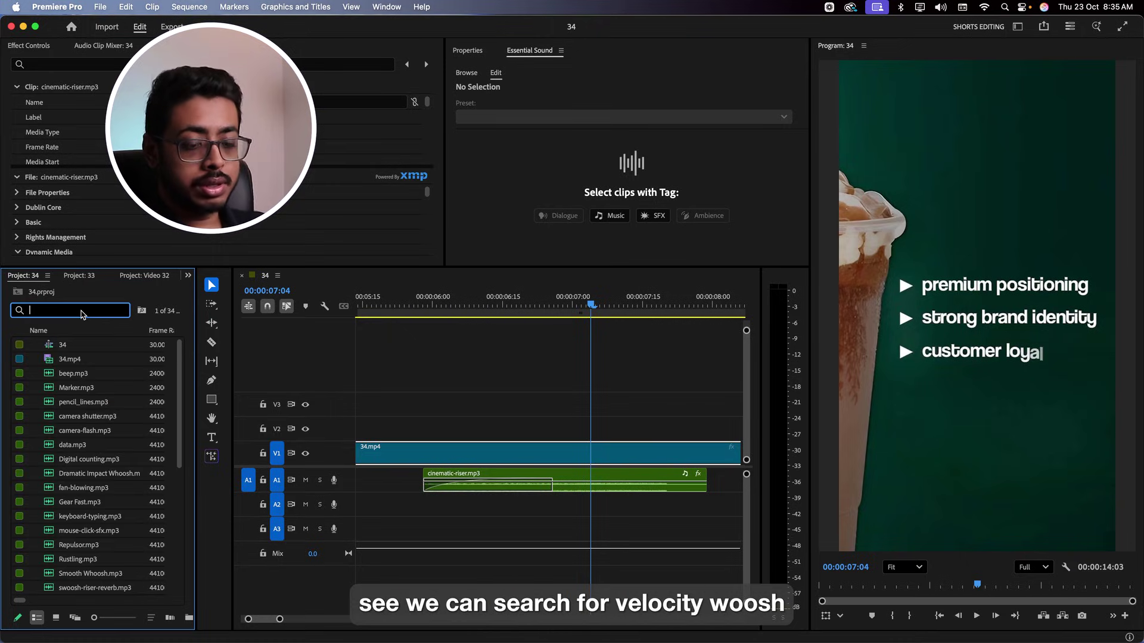
text(ve)
drag(90, 387, 499, 505)
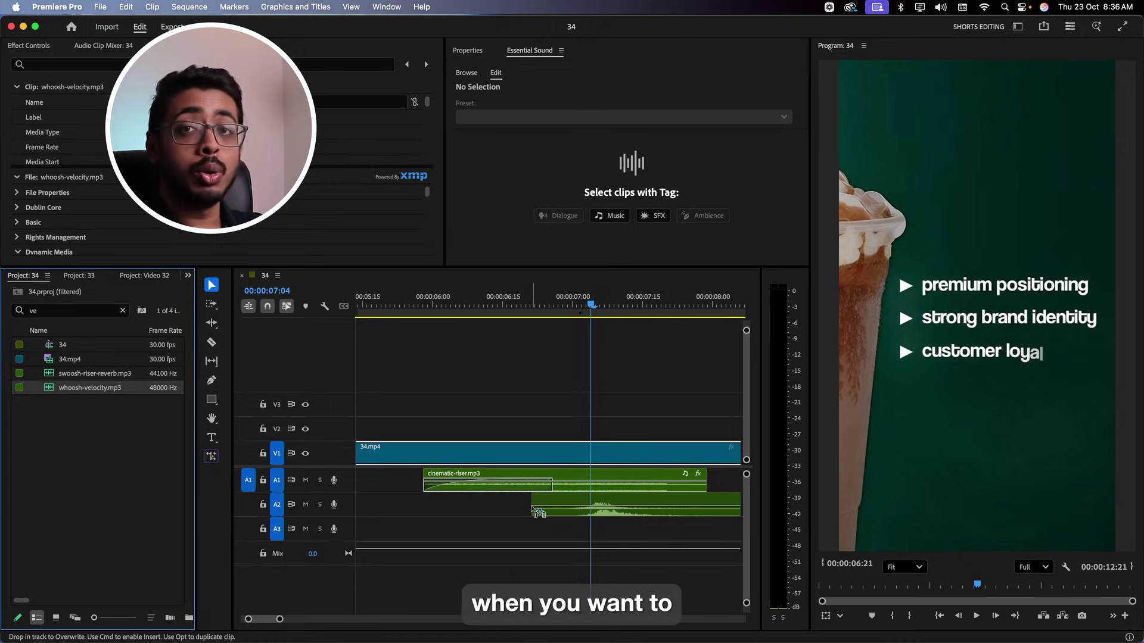
drag(536, 512, 539, 511)
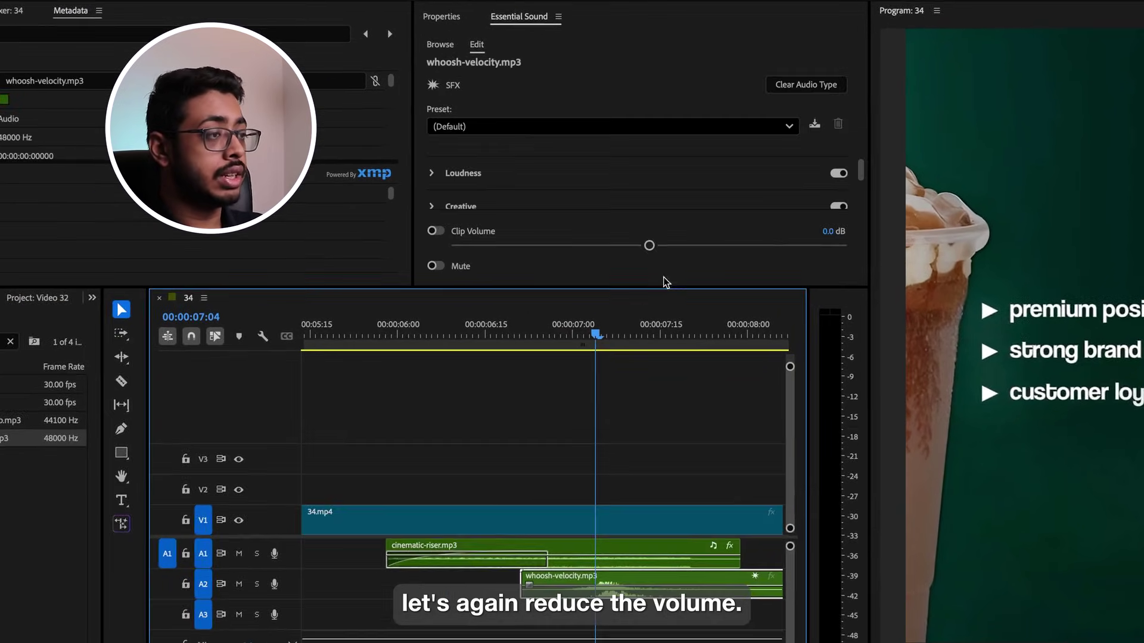
Lower the whoosh-velocity.mp3 clip volume to -12.3 dB and preview it into the Dynamic scene.
drag(650, 245, 578, 245)
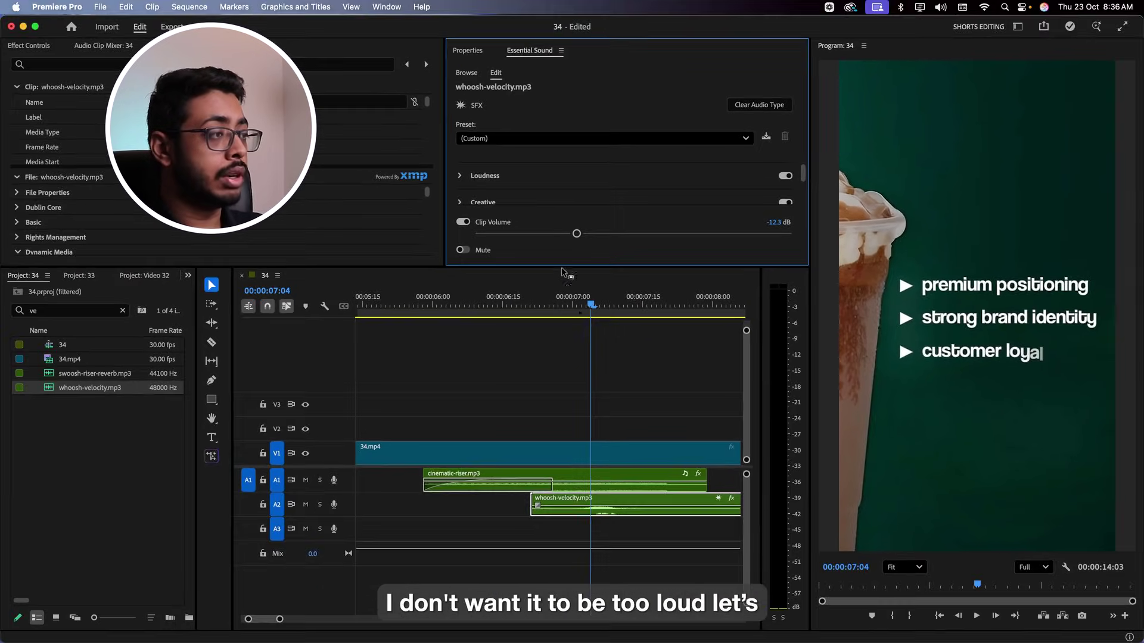
click(549, 299)
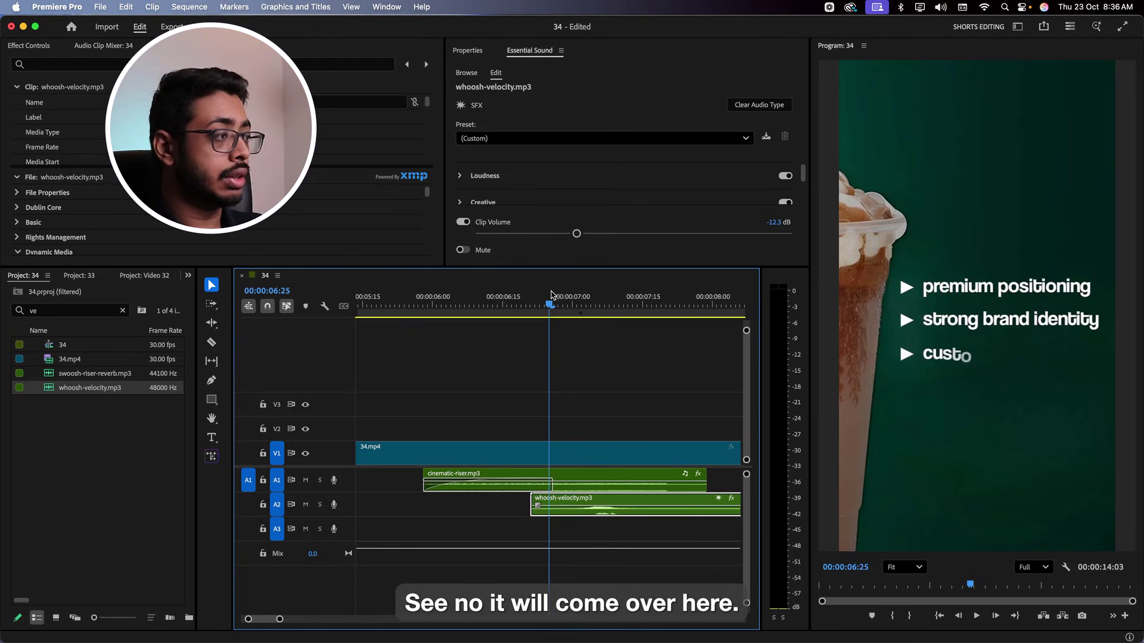
key(space)
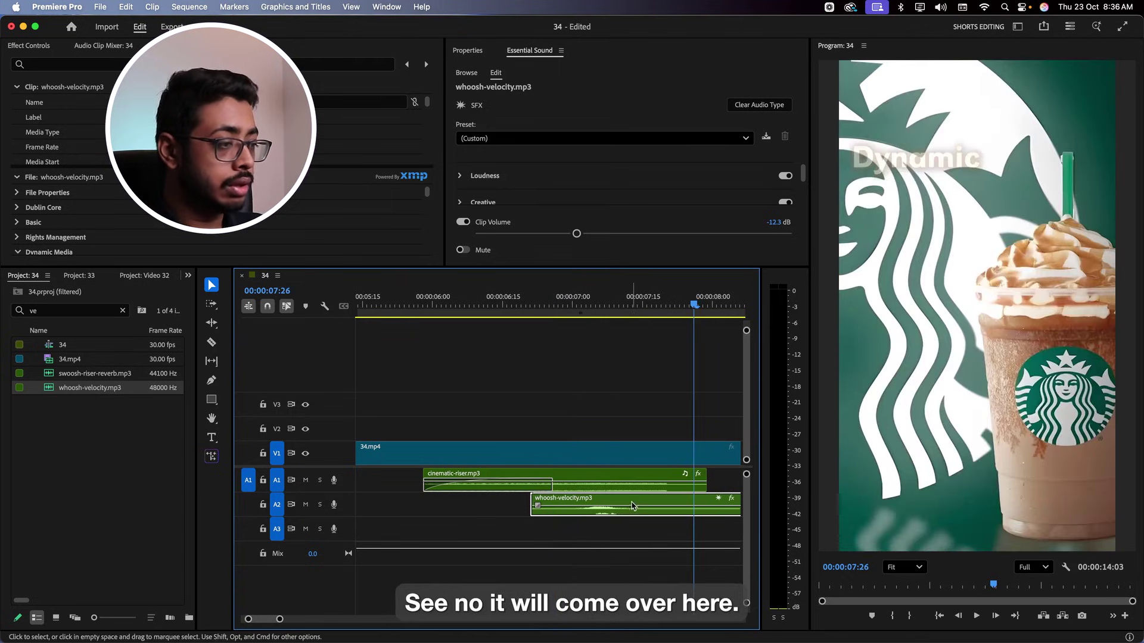
Retime whoosh-velocity.mp3 to start at about 00:00:06:26, cut it off where cinematic-riser.mp3 ends, and lower its volume to -18.3 dB.
drag(658, 507, 700, 507)
click(588, 300)
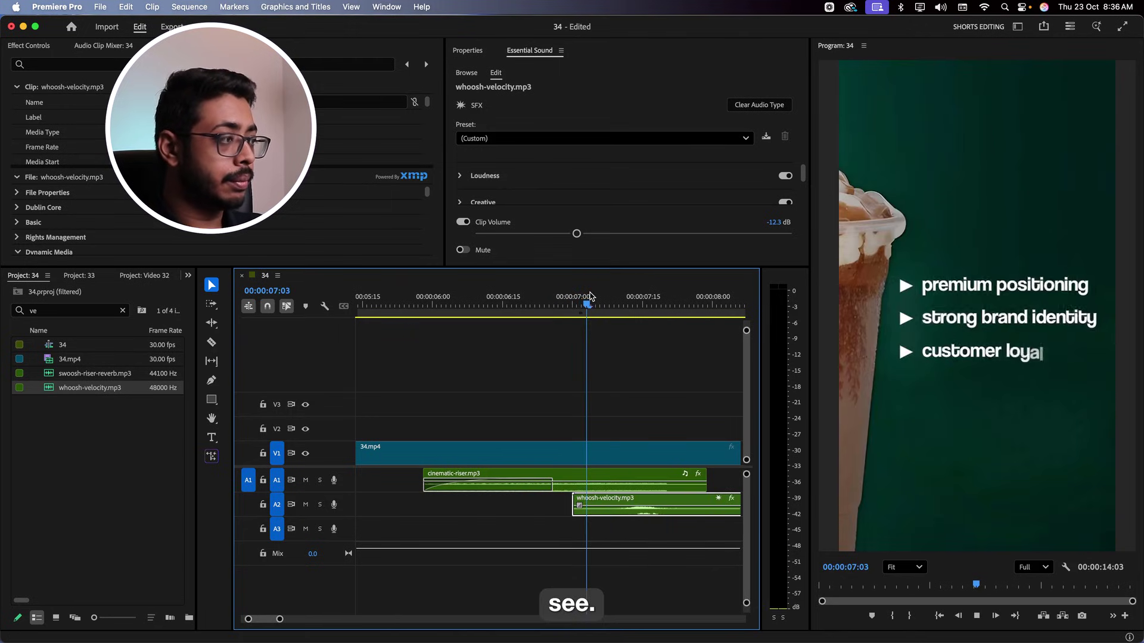
key(space)
key(super+k)
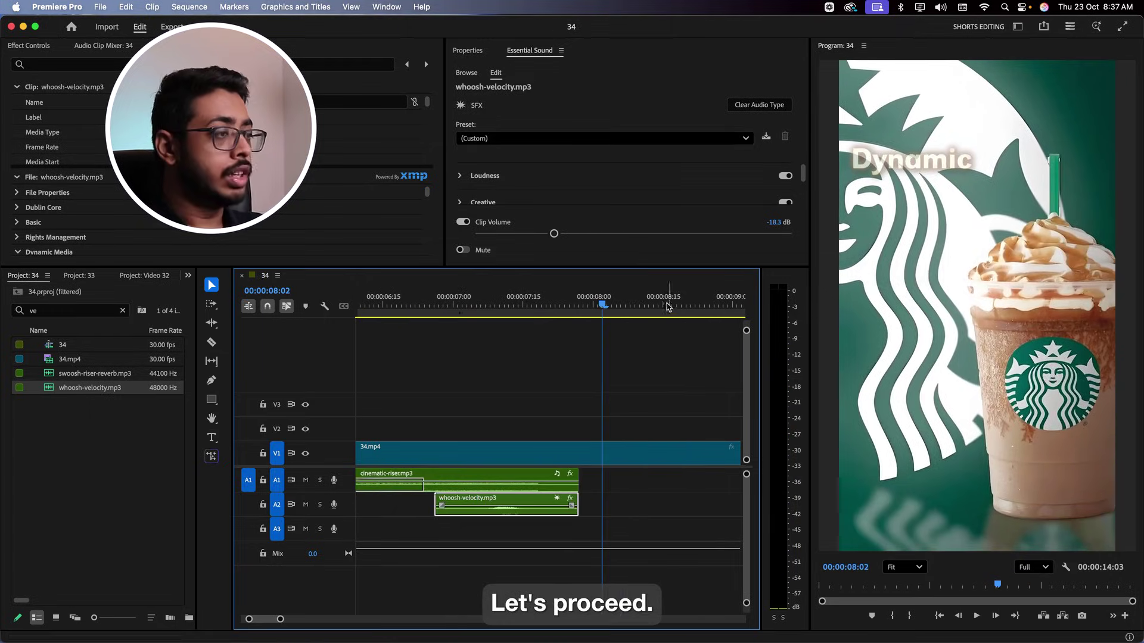
Play the rest of the video from the Dynamic scene to the Starbucks logo and price counter to look for motion needing sound.
key(space)
key(space)
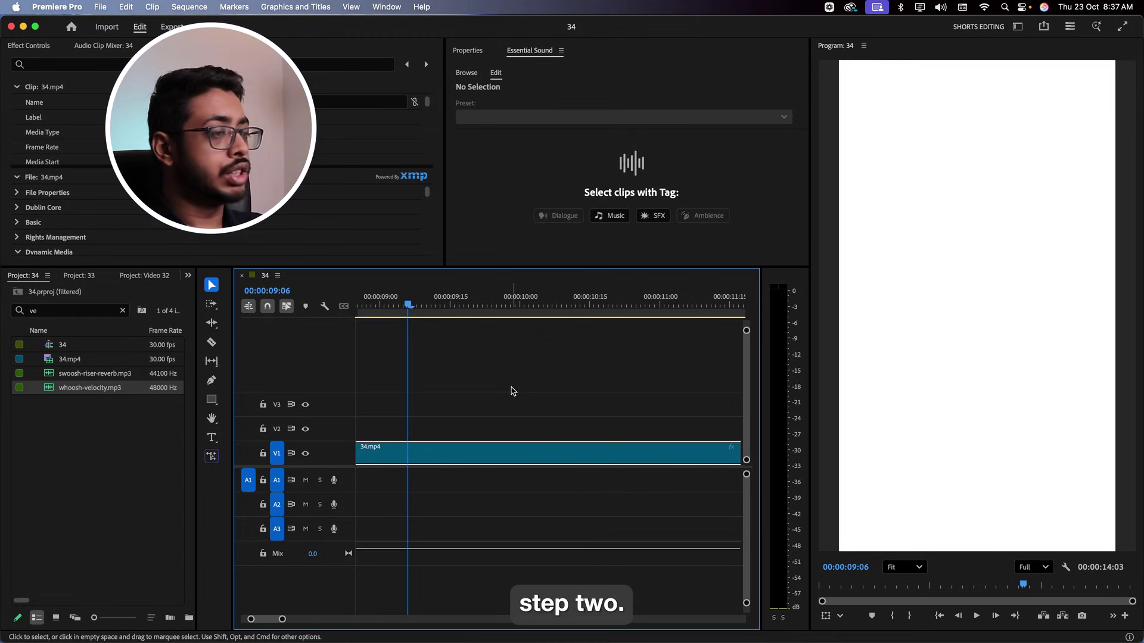
click(513, 306)
key(space)
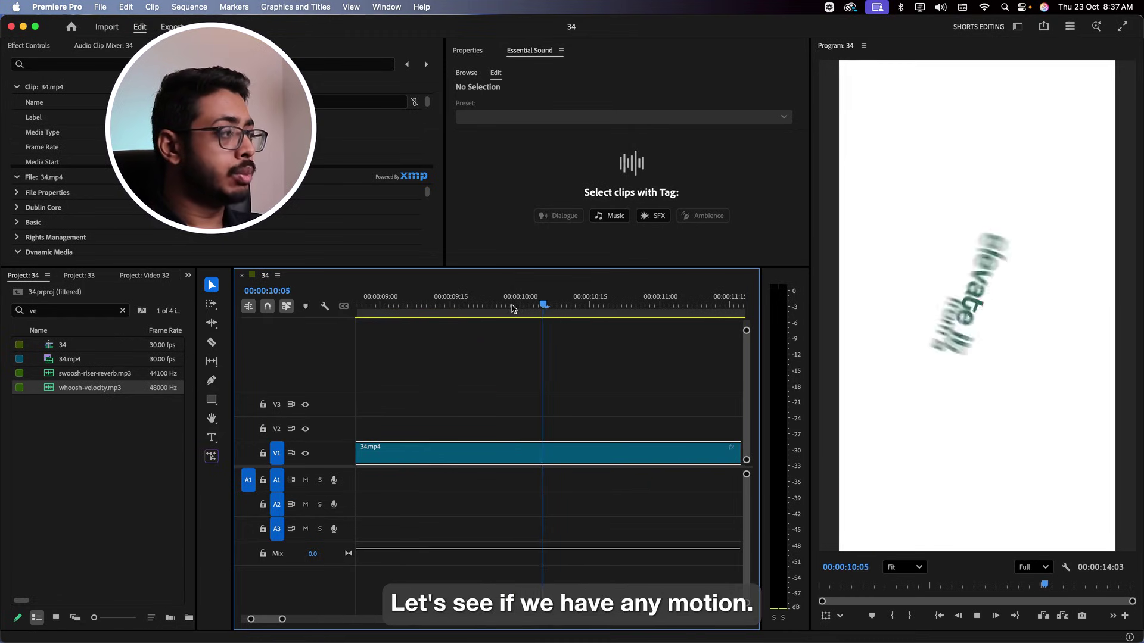
click(512, 306)
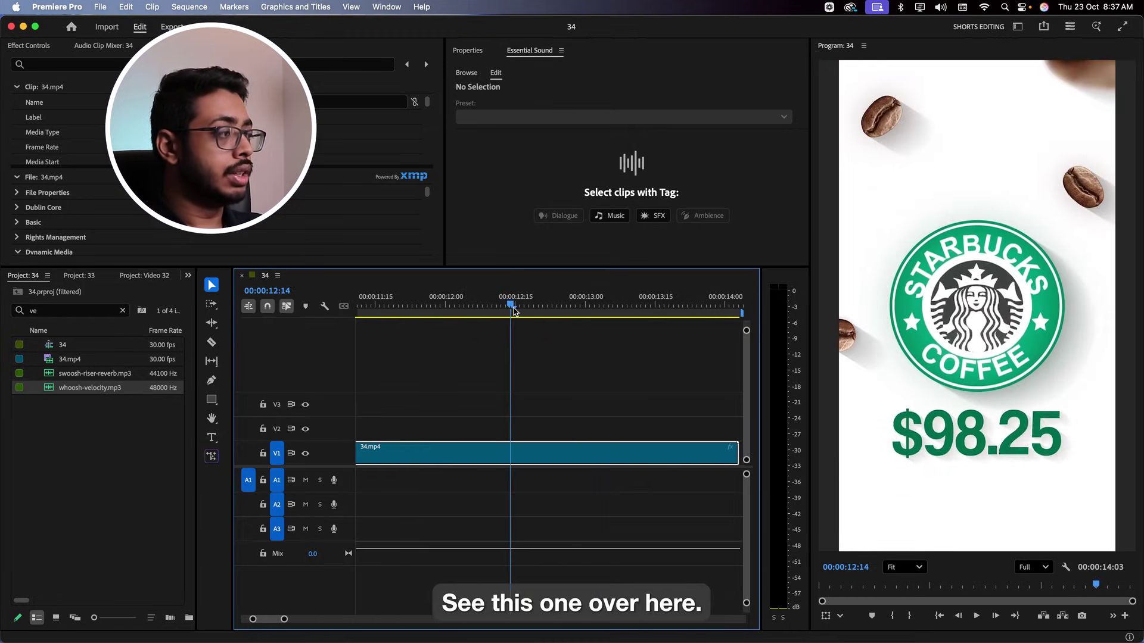
key(space)
key(space)
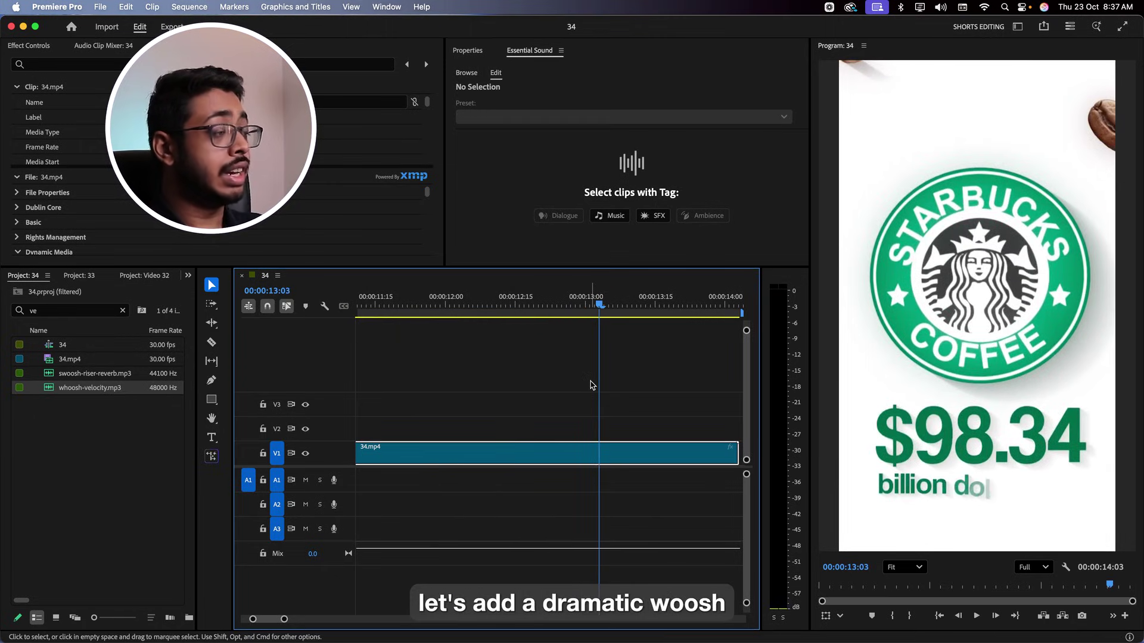
Search the project for "dra" and place Dramatic Impact Whoosh.mp3 on track A1 starting at about 00:00:12:00.
click(123, 311)
text(d)
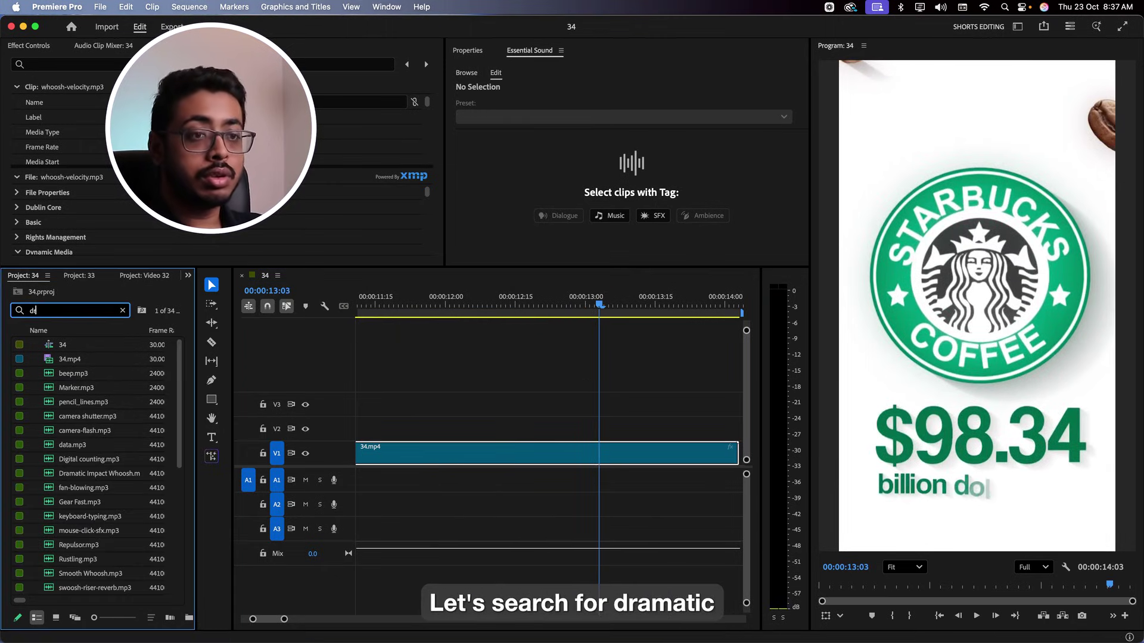
text(ra)
drag(90, 352, 431, 477)
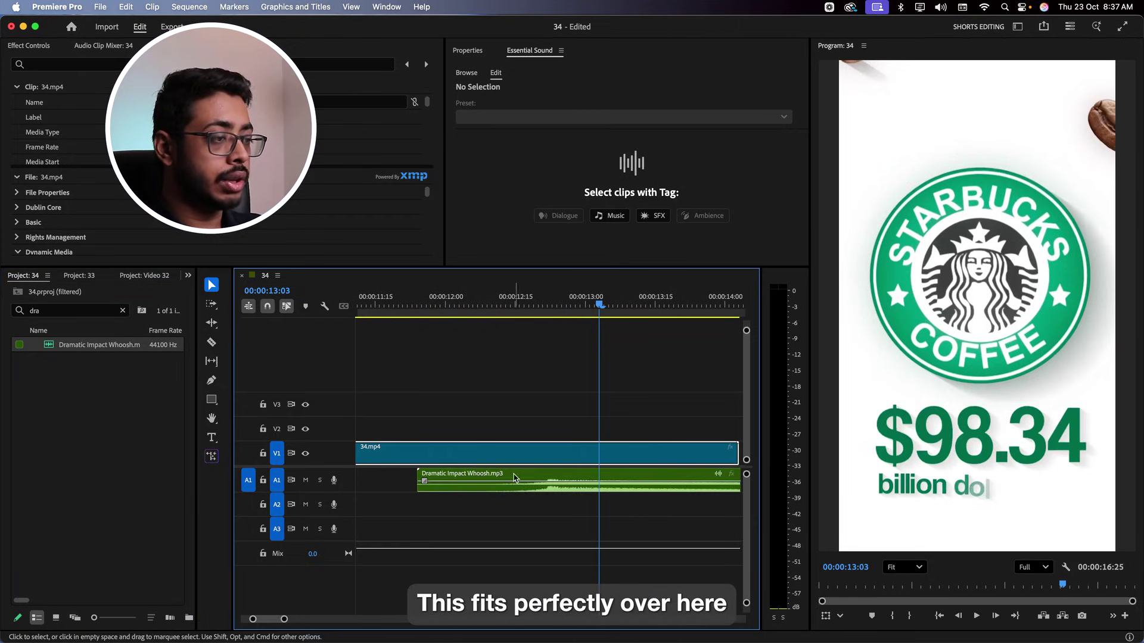
drag(513, 477, 542, 476)
Preview Dramatic Impact Whoosh.mp3 against the logo scene and lower its clip volume to -20.5 dB.
click(499, 297)
key(space)
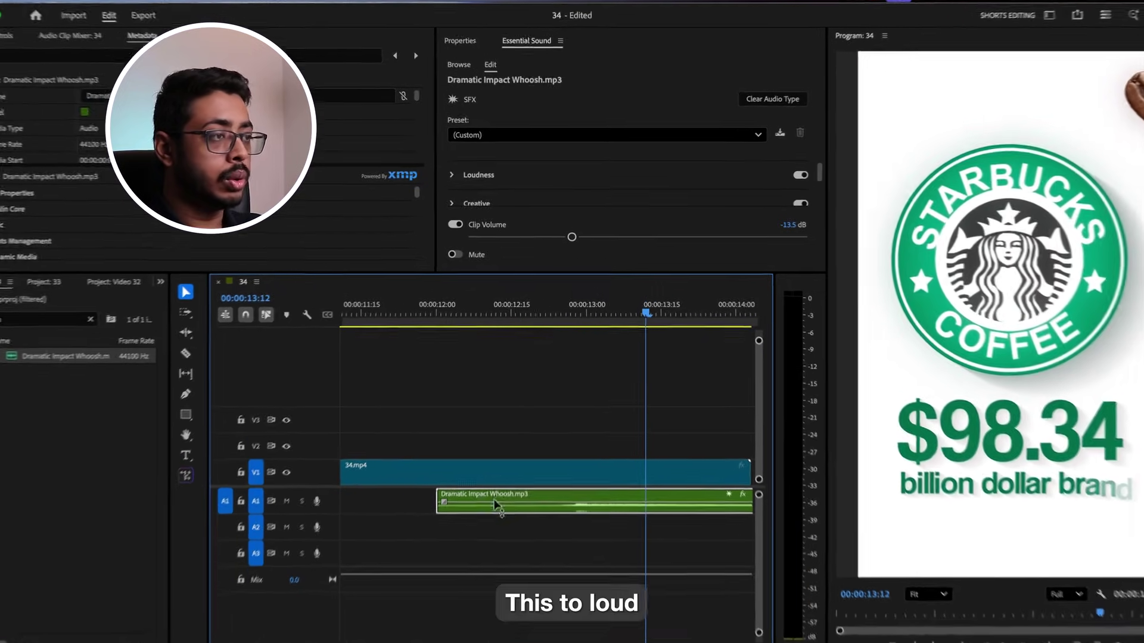
drag(572, 234, 541, 251)
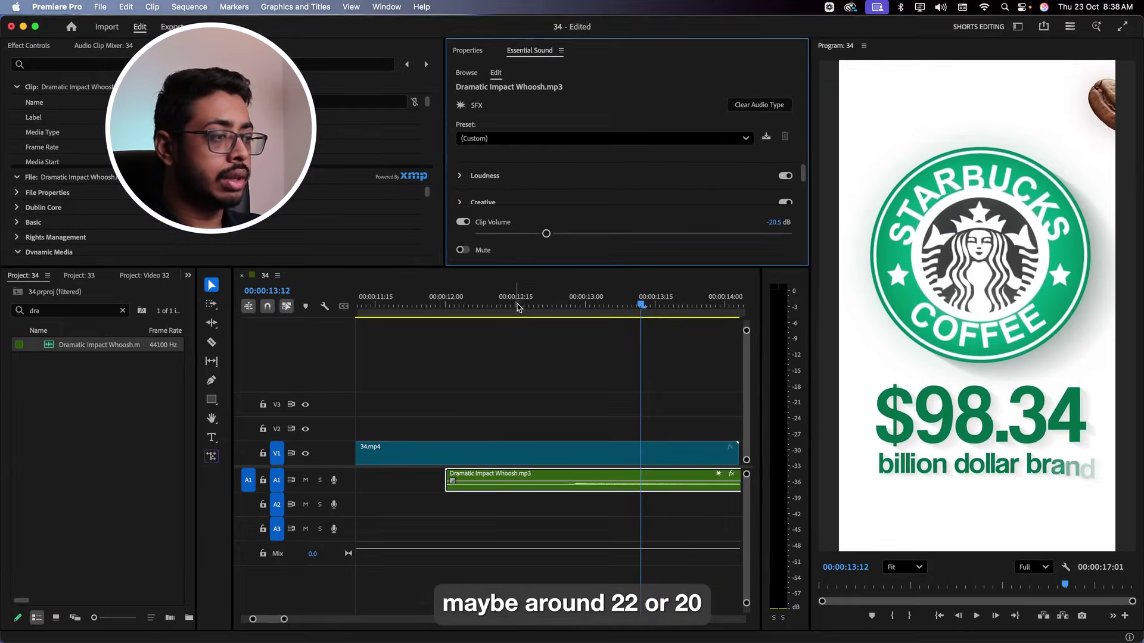
click(517, 307)
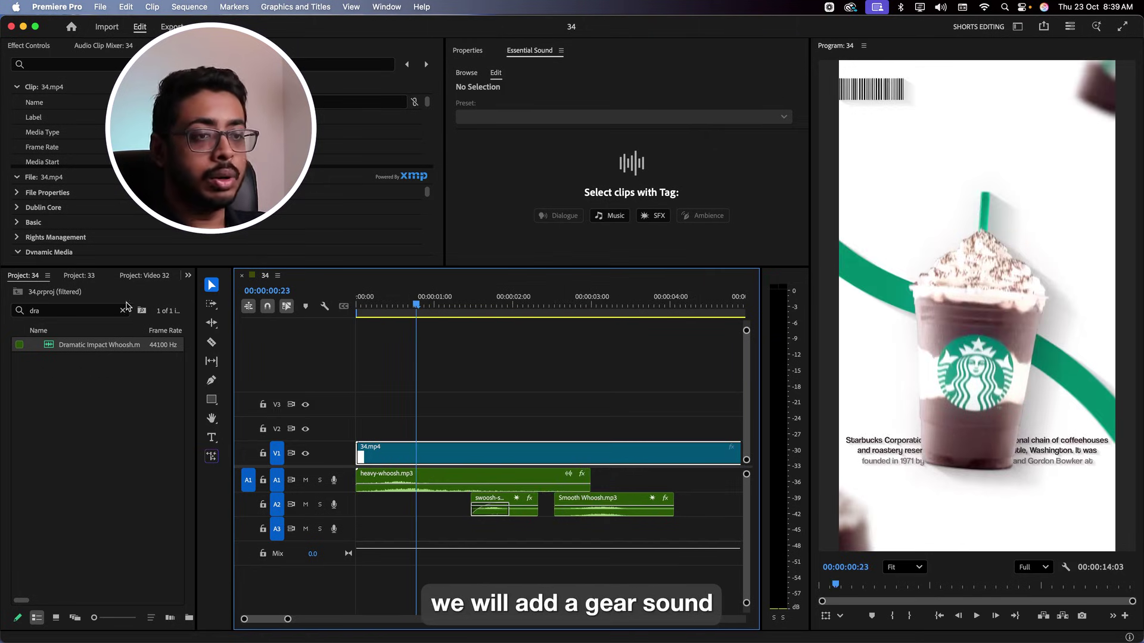
Search the project for "gea", place Gear Fast.mp3 on track A3 starting at about 00:00:00:16, and add one more audio track.
drag(113, 355, 405, 529)
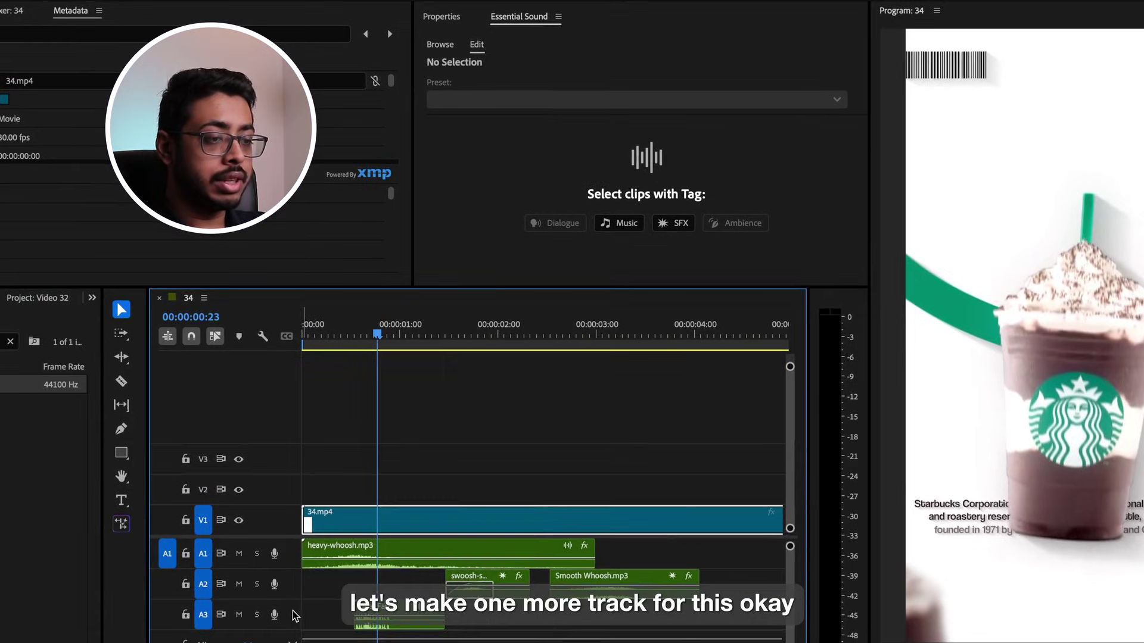
right_click(294, 615)
click(331, 532)
Change the label color of the Gear Fast.mp3 clip to Violet.
right_click(375, 616)
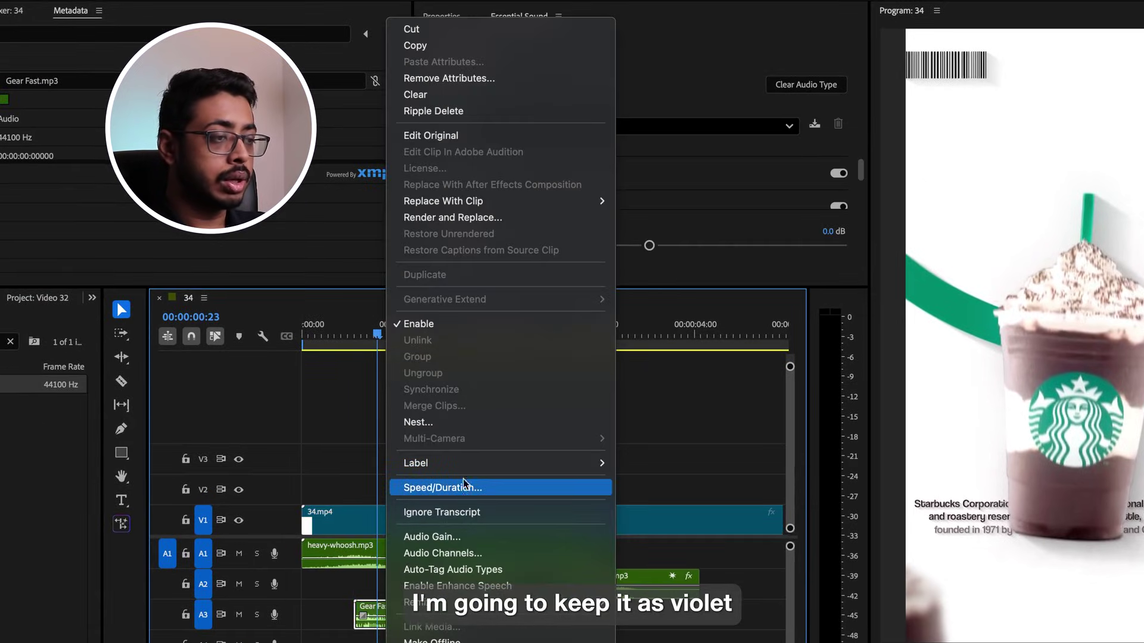
mouse_move(517, 467)
click(631, 489)
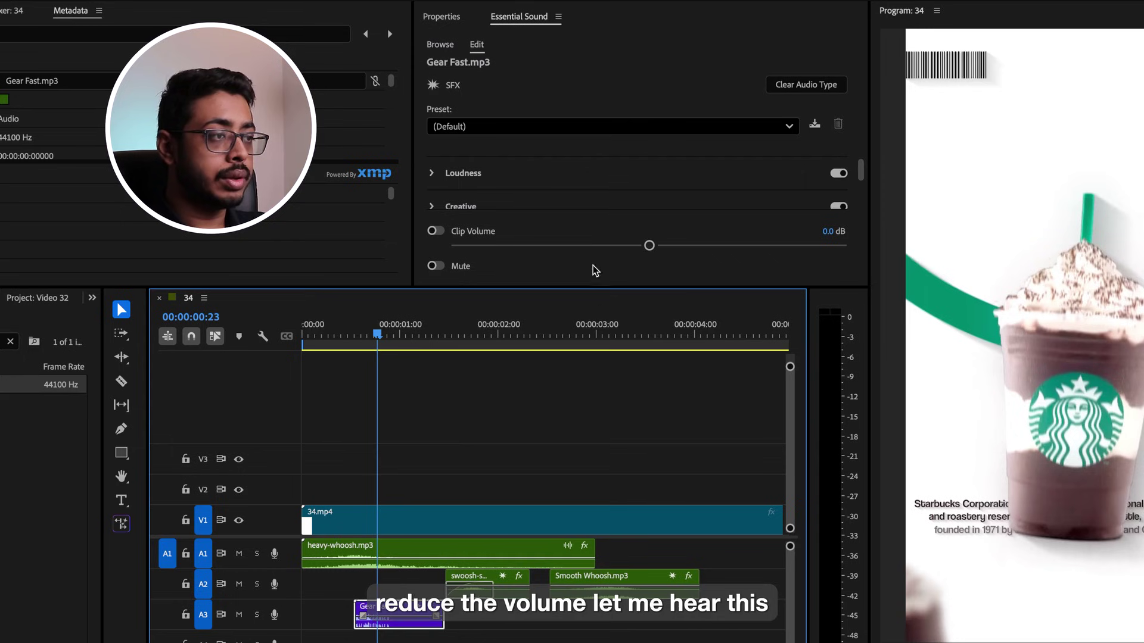
Lower the Gear Fast.mp3 clip volume and preview it with the opening cup animation.
click(593, 245)
click(335, 344)
key(space)
key(space)
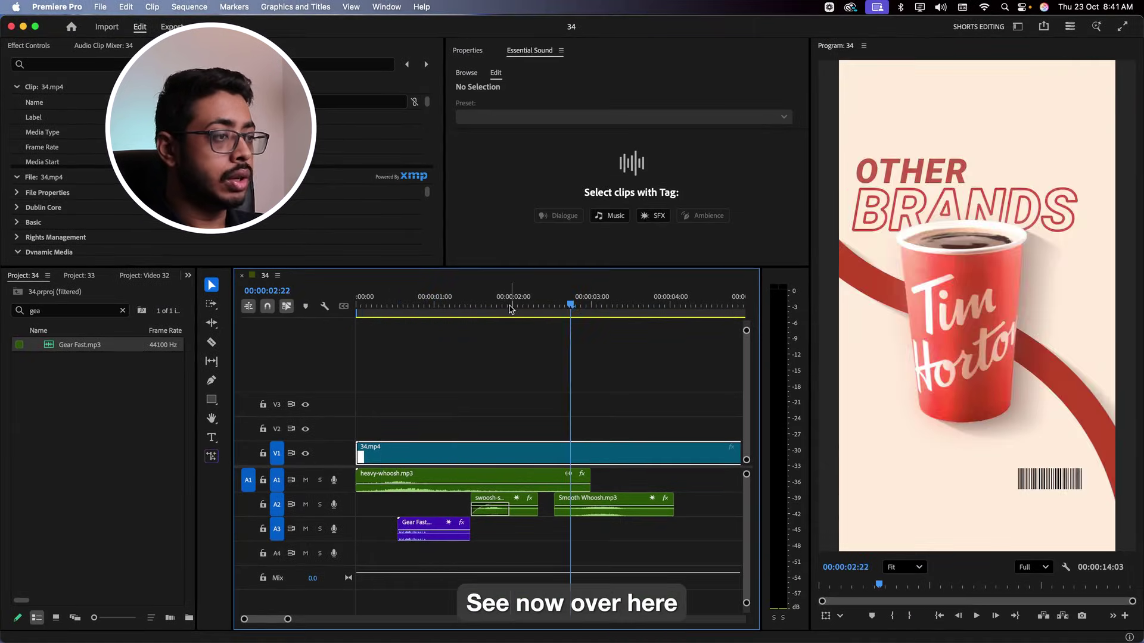
Search the project for "gli", place glitch-sound.mp3 on track A3 at about 00:00:01:24, and give it a fade-out and -3.8 dB volume.
click(510, 307)
key(space)
key(space)
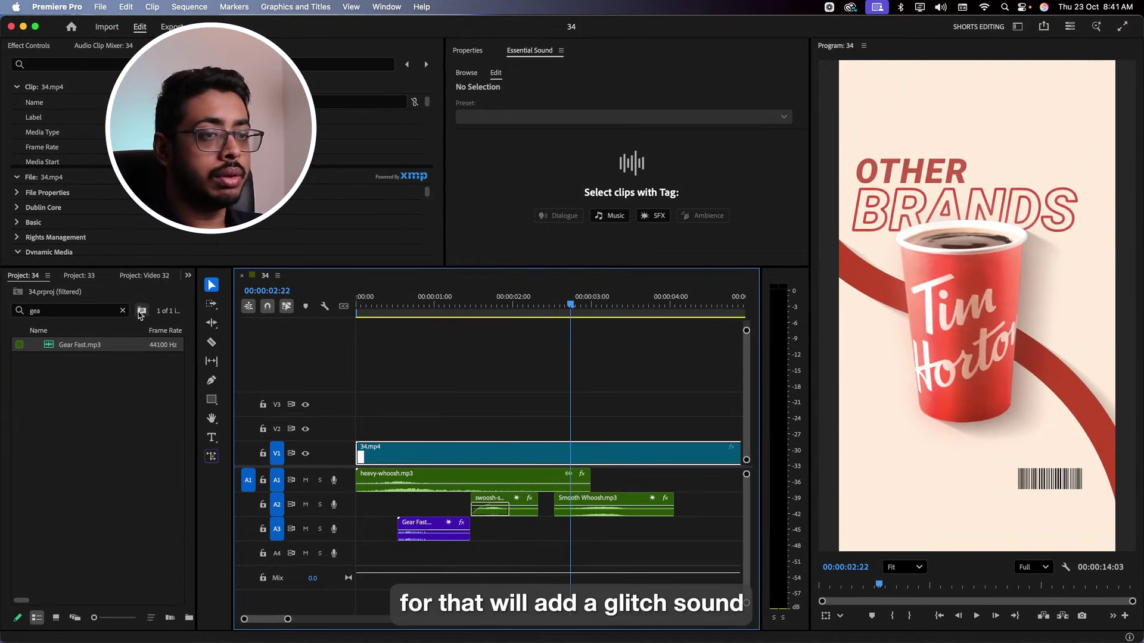
drag(332, 458, 500, 534)
key(Delete)
drag(569, 529, 521, 529)
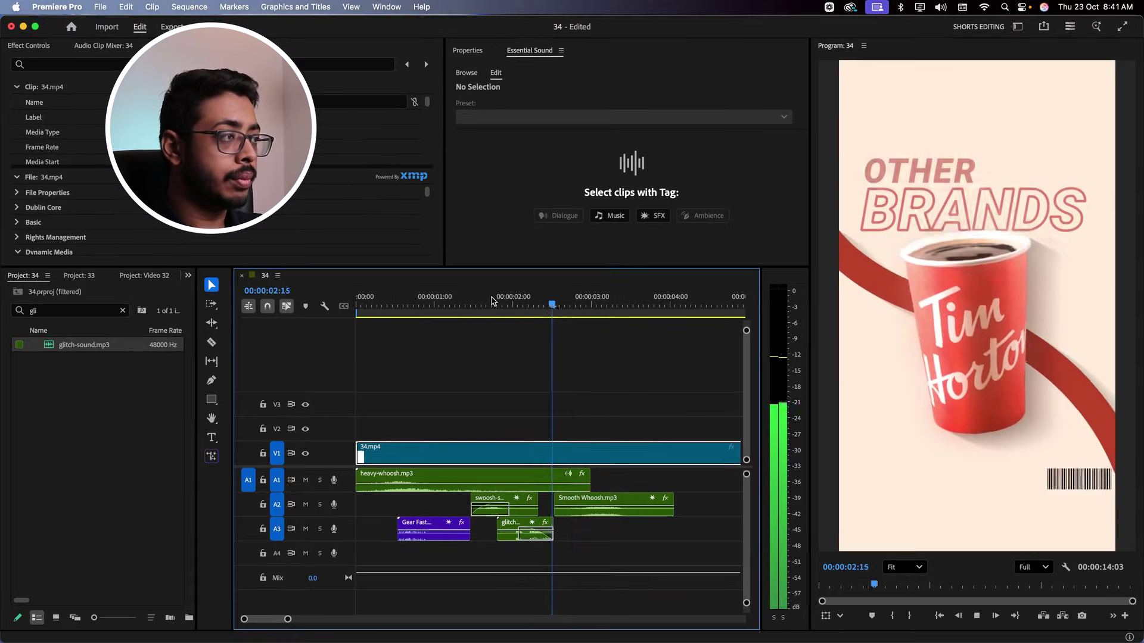
Shift glitch-sound.mp3 later to start at about 00:00:02:00, preview it with the Other Brands scene, and save the project.
drag(524, 526, 528, 524)
click(521, 303)
key(space)
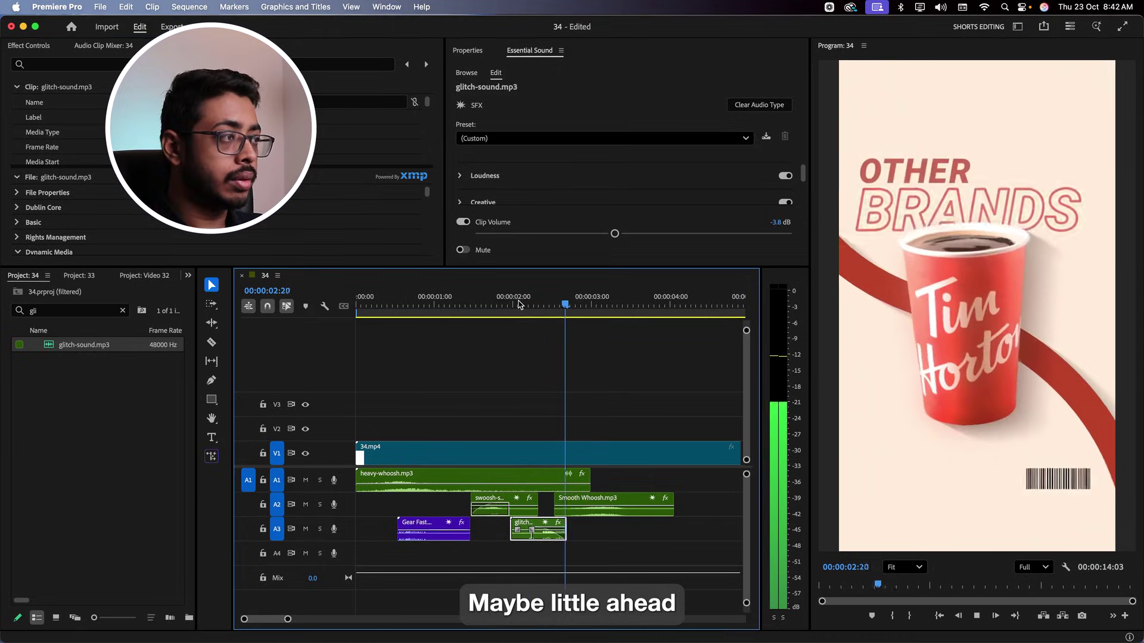
click(539, 459)
key(space)
key(super+s)
Search the project for "digi" and place Digital counting.mp3 on track A3 from about 00:00:03:12 to 00:00:04:14.
click(604, 308)
key(space)
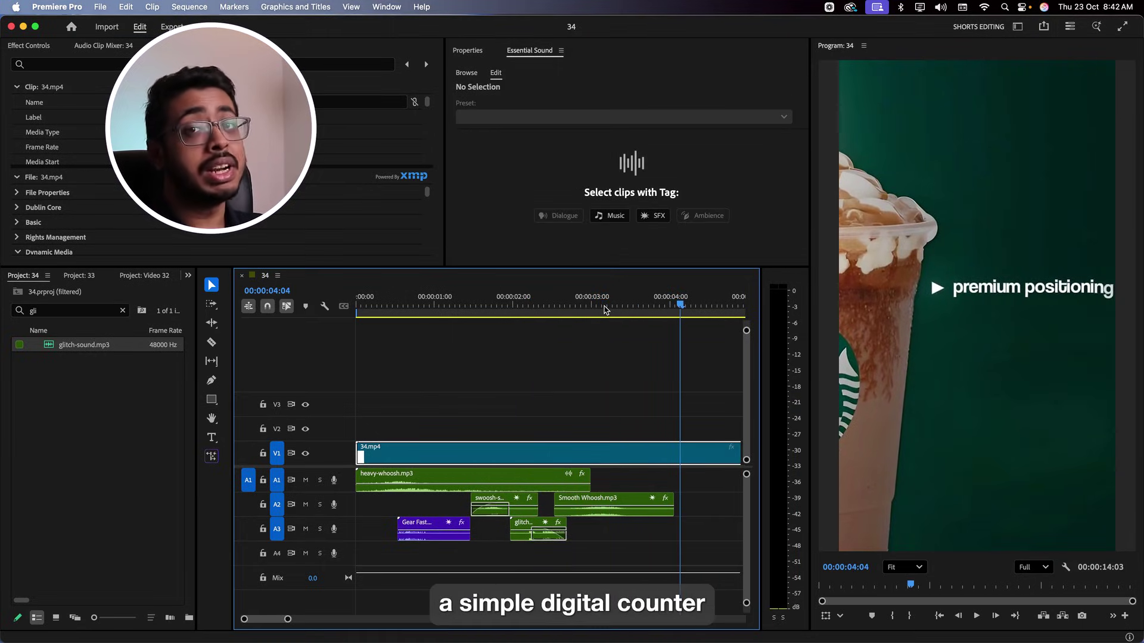
click(122, 310)
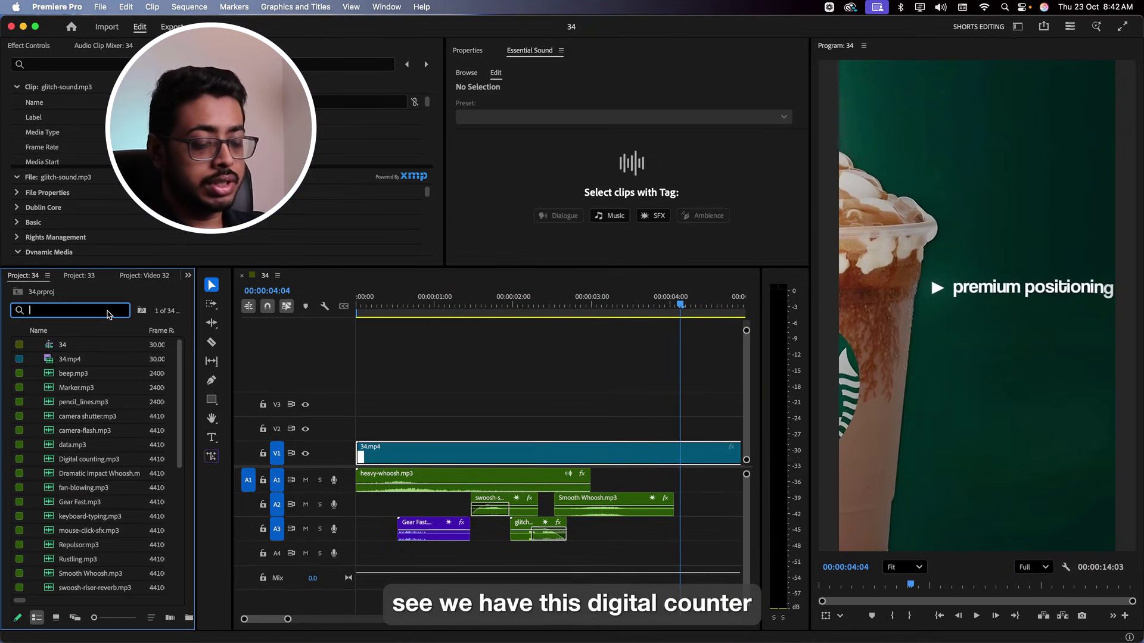
text(digi)
drag(590, 537, 623, 526)
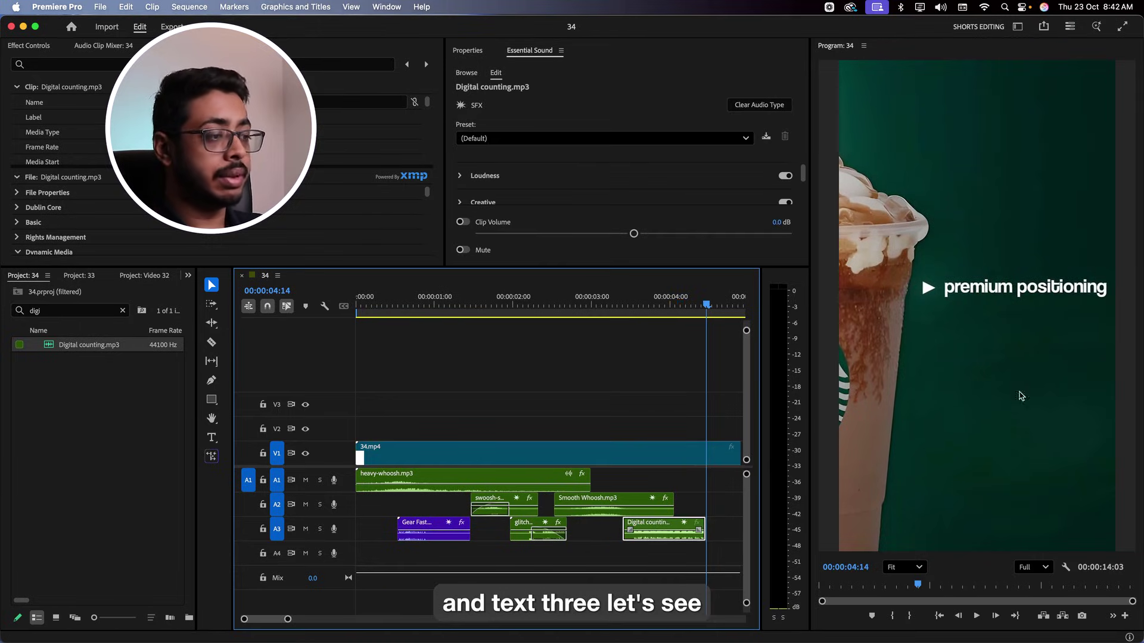
Lower Digital counting.mp3 to -3.8 dB, trim its end to about 00:00:04:07 with fades, and preview it with the first bullet text.
click(616, 307)
key(space)
key(space)
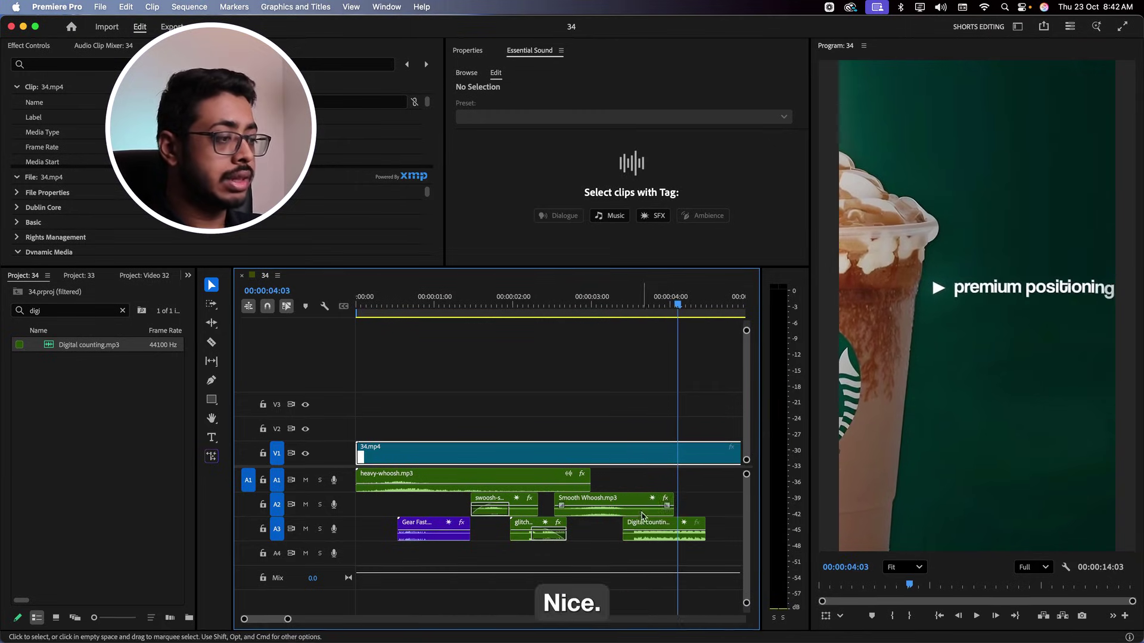
click(643, 525)
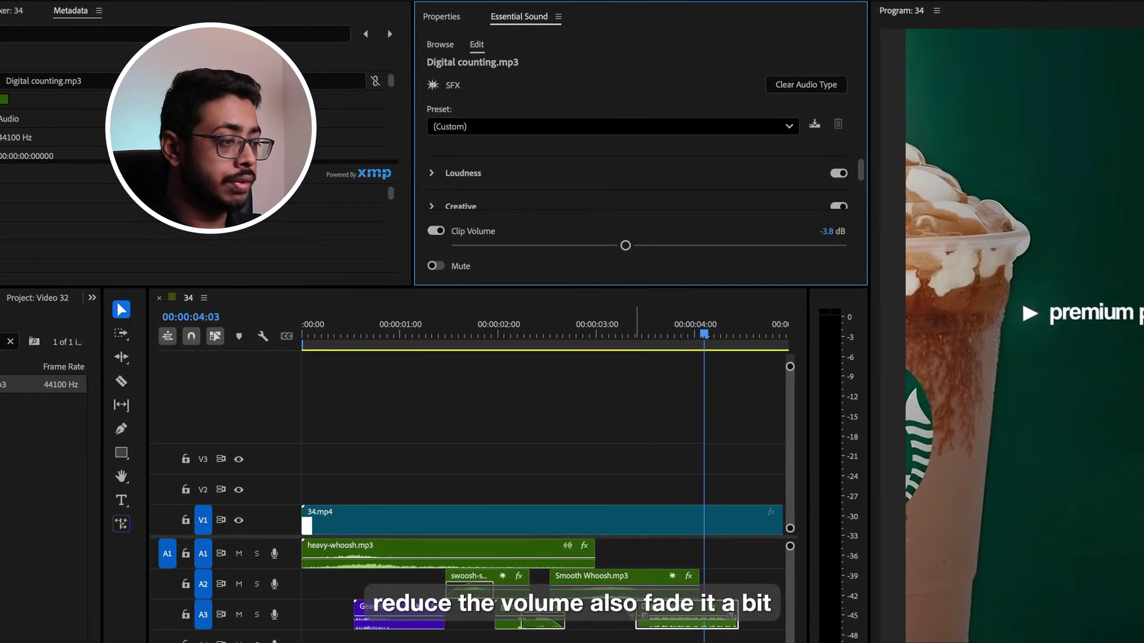
click(658, 627)
key(space)
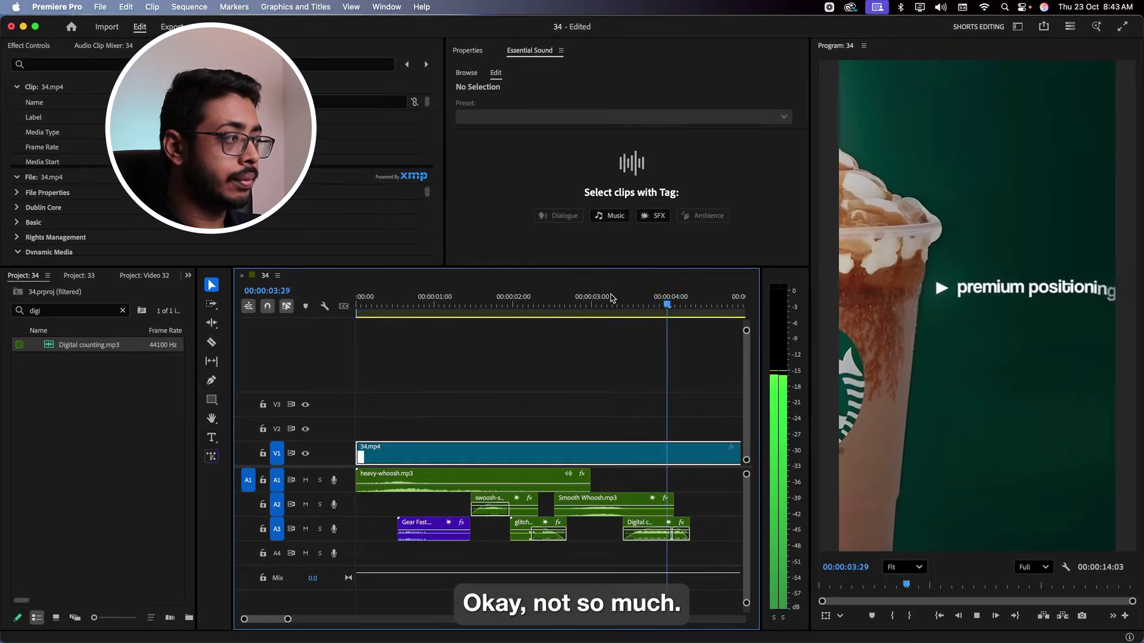
key(space)
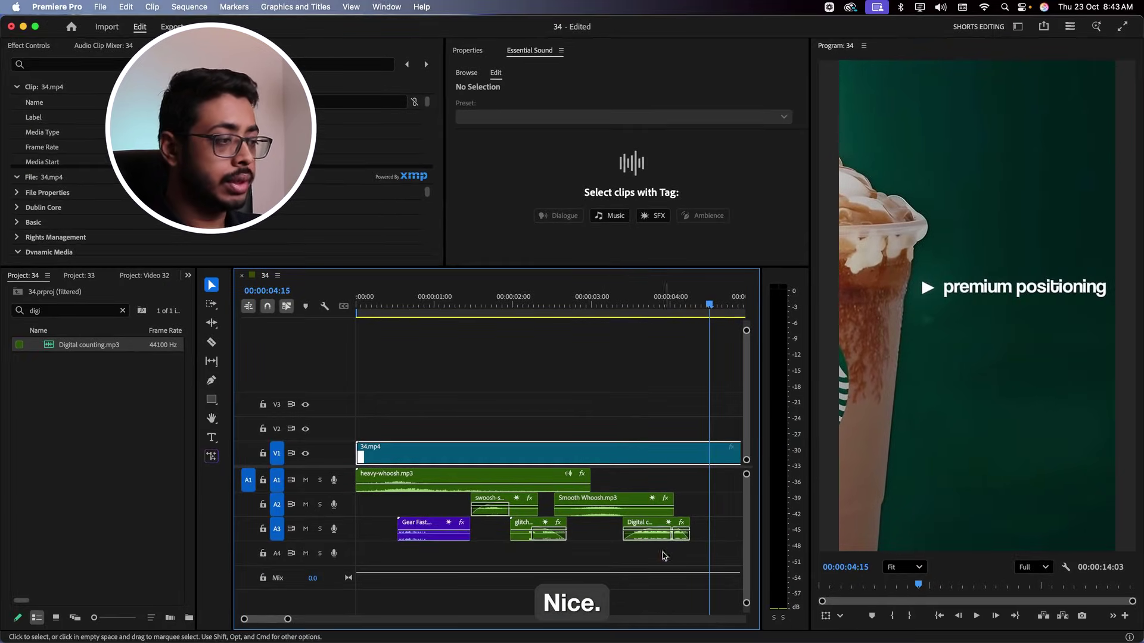
Duplicate the Digital counting.mp3 clip on track A3 to about 00:00:04:23 and 00:00:06:10 for the other two bullets, and preview from the beginning.
drag(286, 622, 297, 620)
click(546, 526)
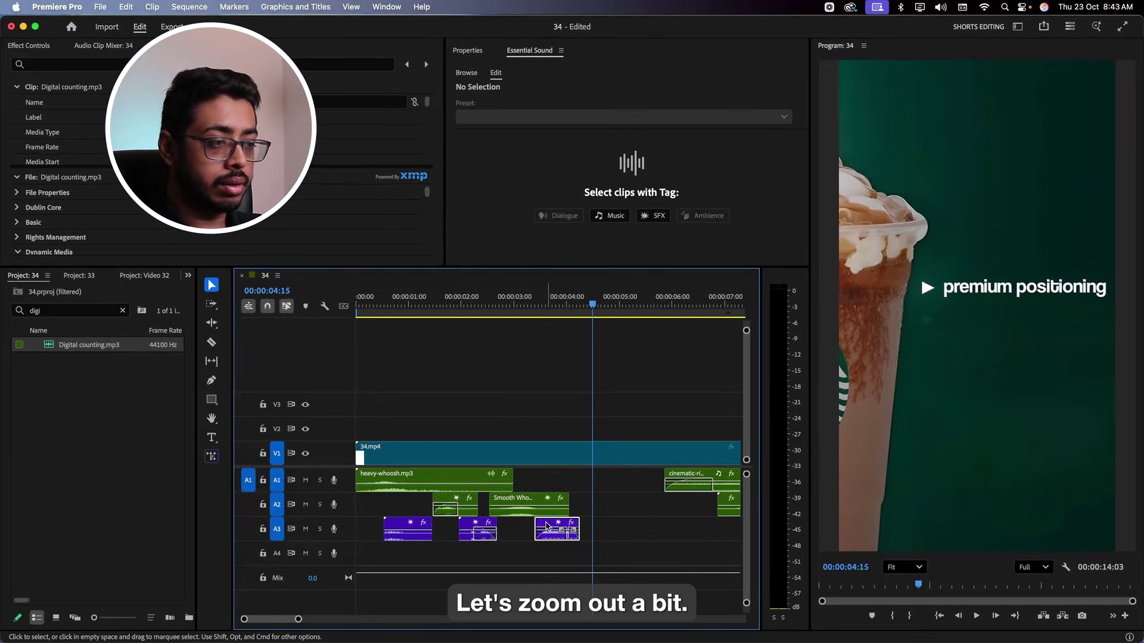
drag(546, 526, 624, 527)
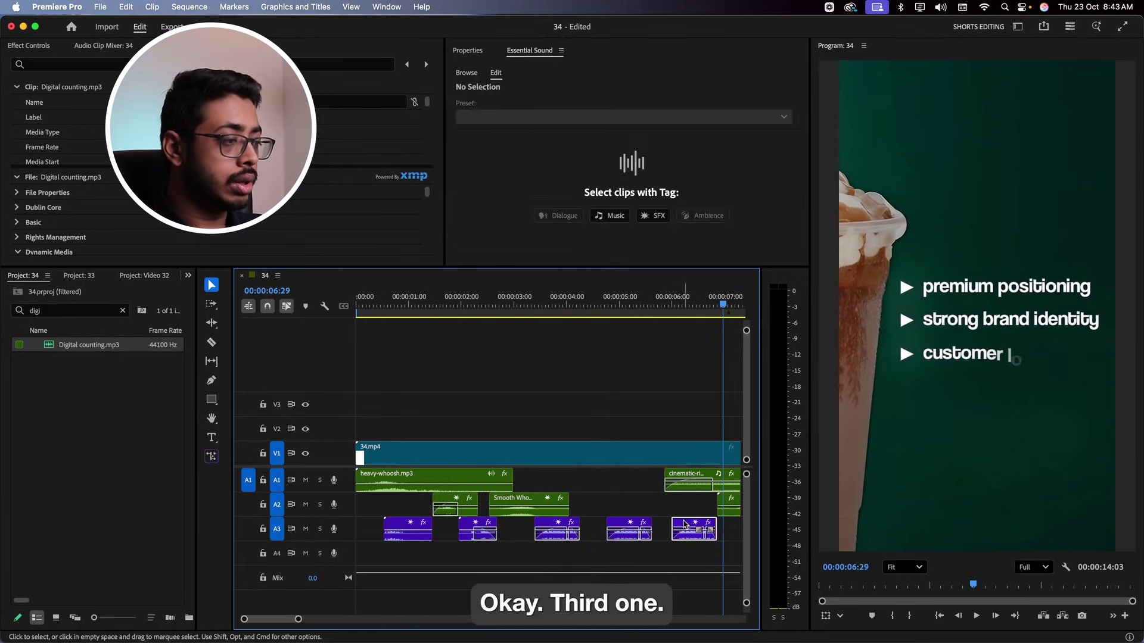
drag(682, 529, 701, 529)
click(690, 305)
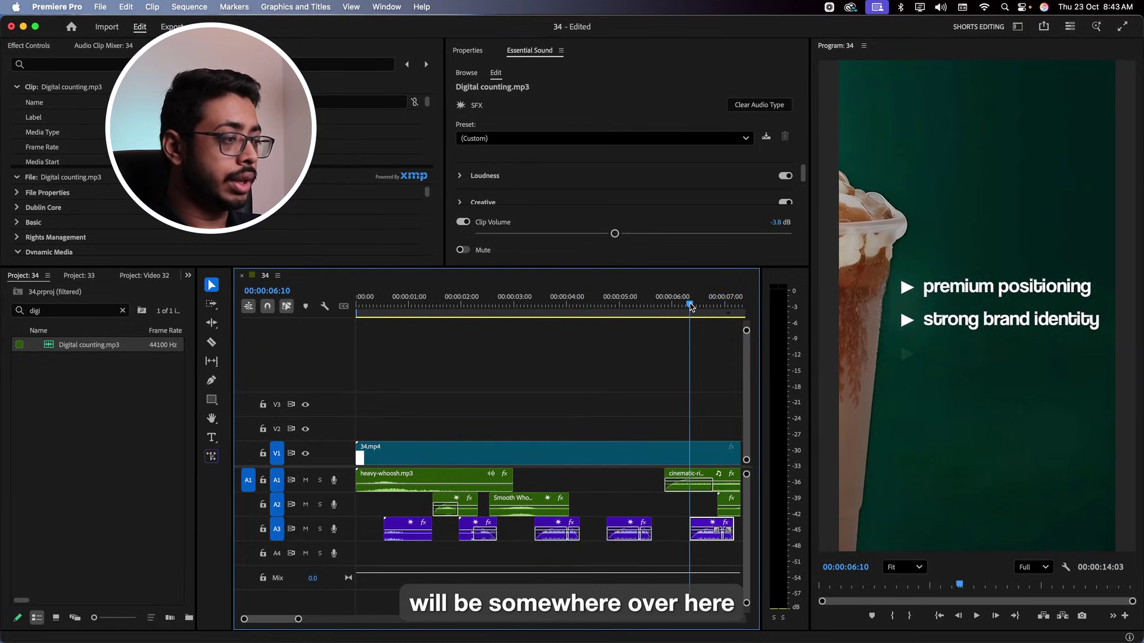
click(365, 305)
key(space)
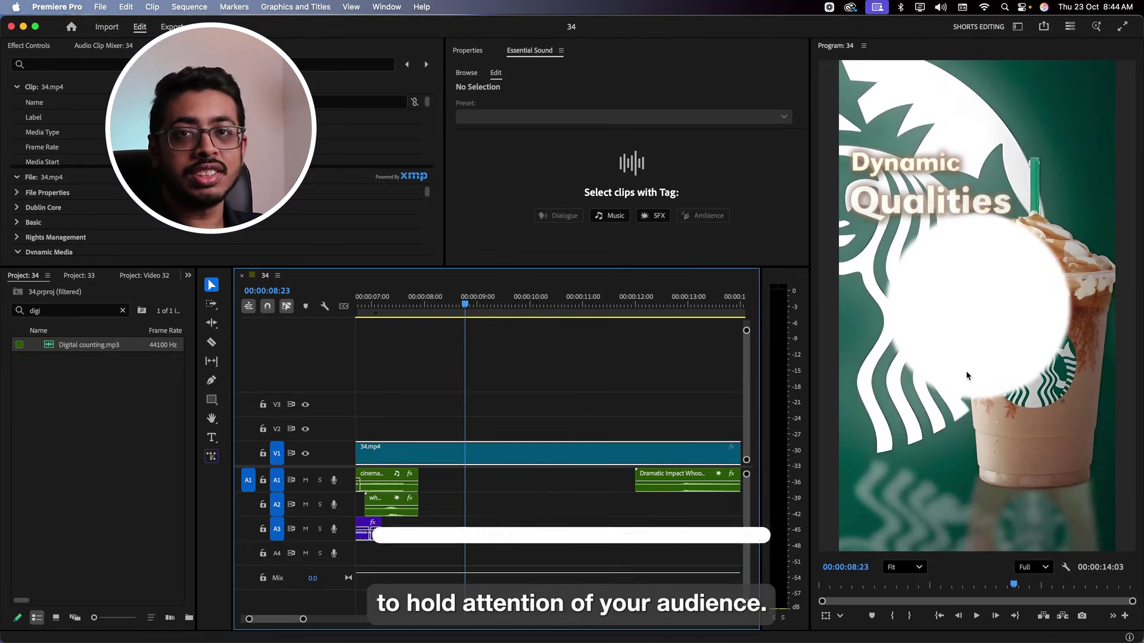
Search the project for "rep", place Repulsor.mp3 on track A3 at about 00:00:08:13 with a fade-in and -8.0 dB volume, and preview it.
click(123, 311)
click(100, 311)
text(rep)
drag(470, 529, 476, 528)
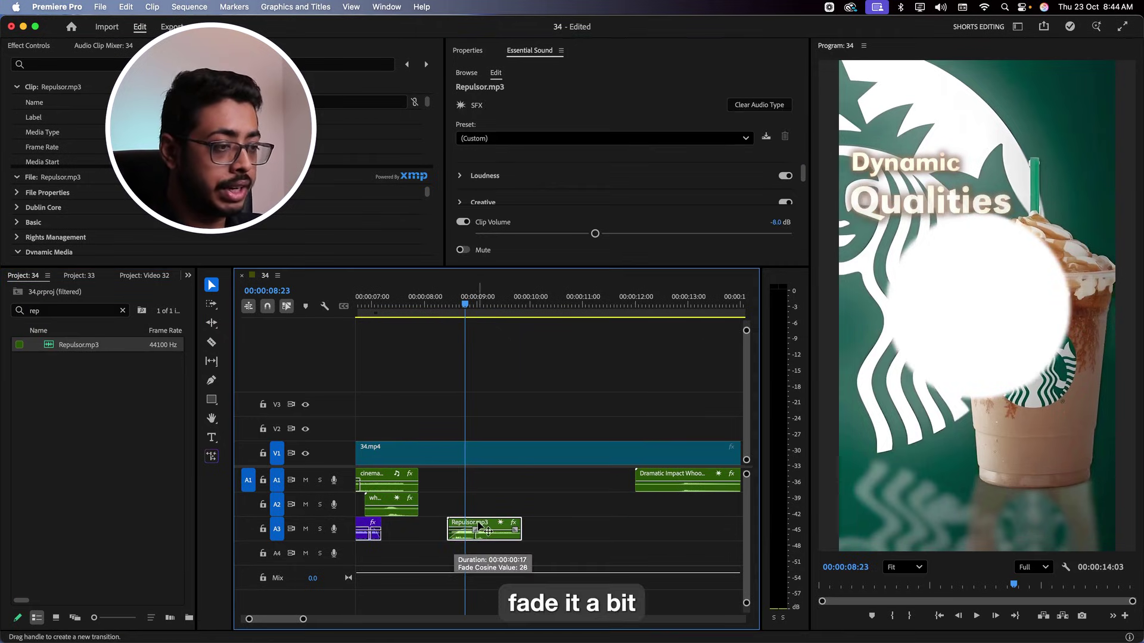
click(460, 358)
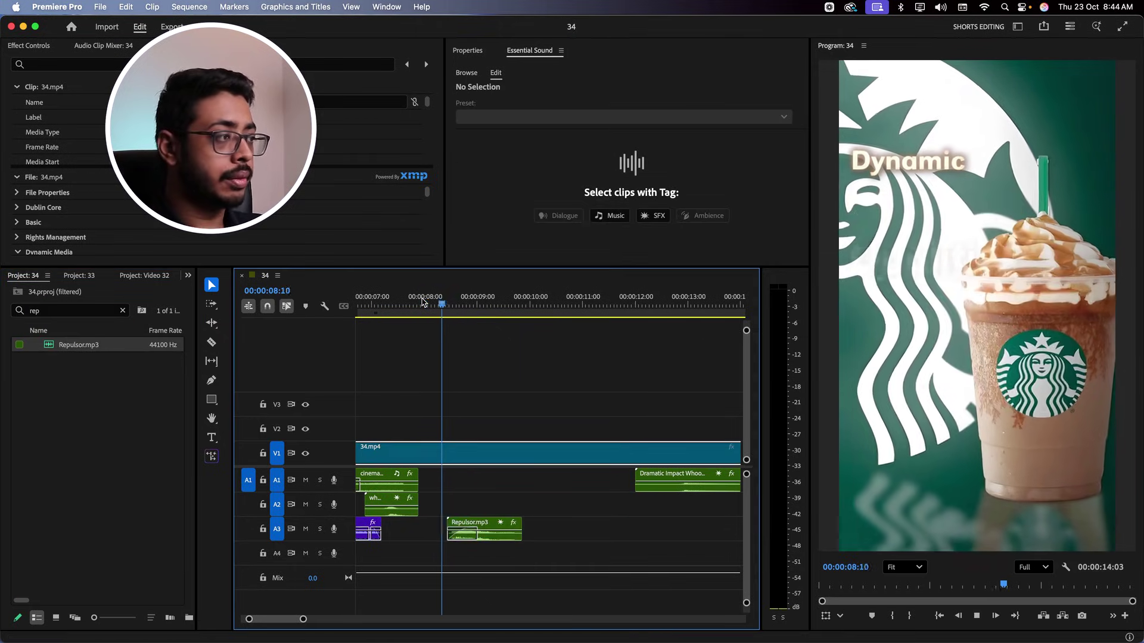
key(space)
key(space)
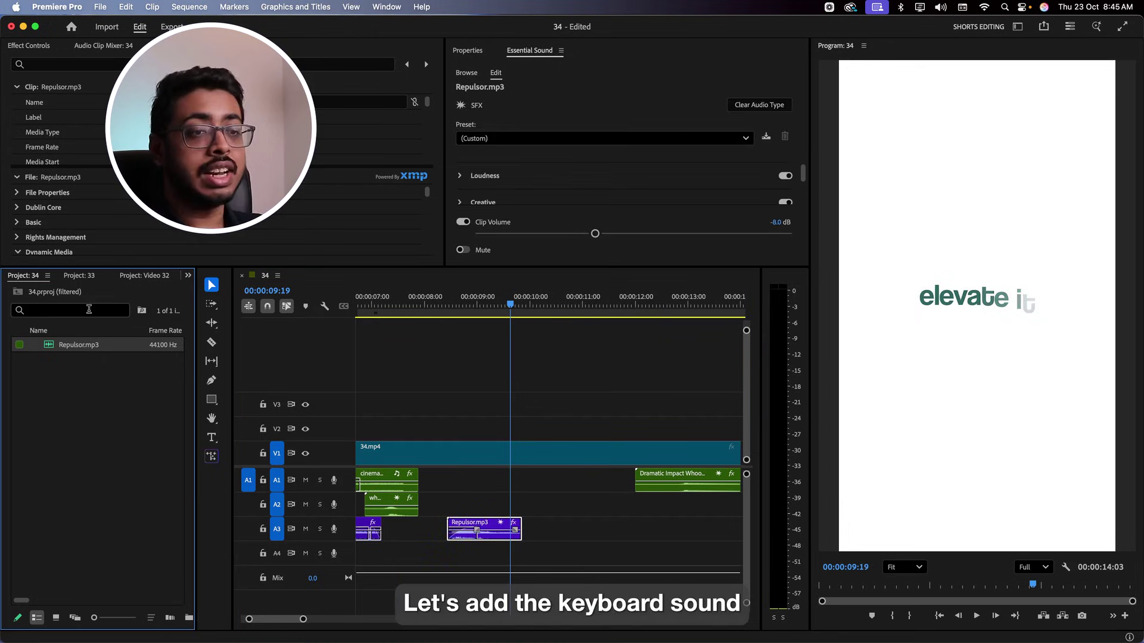
Search the project for "key", place keyboard-typing.mp3 on track A4 at about 00:00:08:27, split it at 00:00:10:16, and delete the remainder.
click(100, 310)
text(key)
drag(89, 344, 477, 555)
click(558, 305)
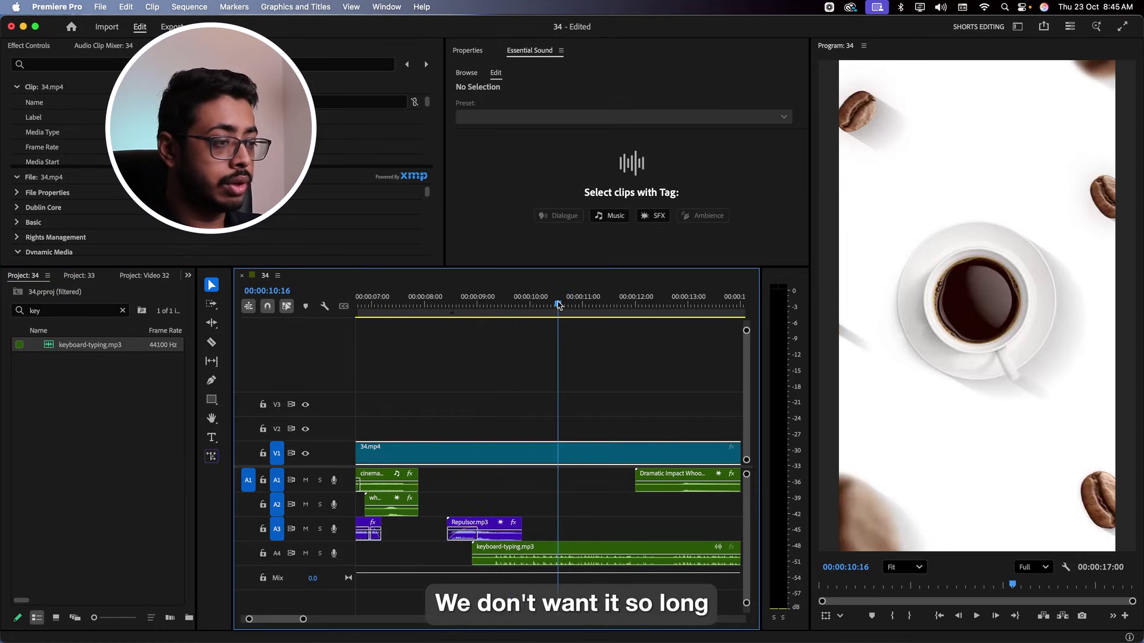
click(558, 558)
key(super+k)
click(625, 554)
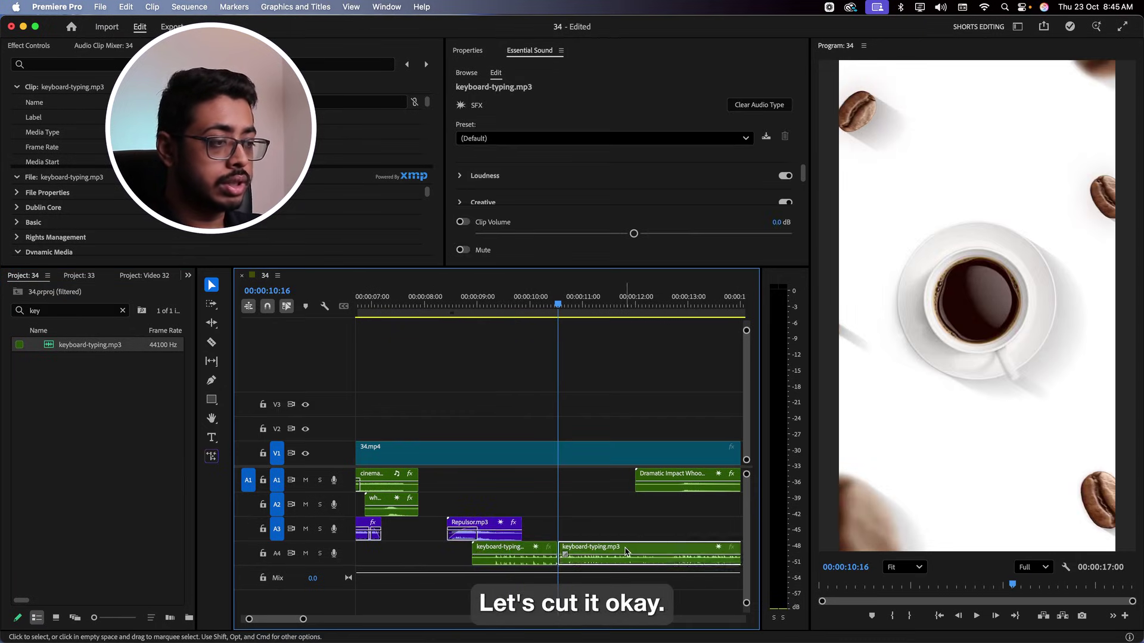
key(Delete)
Preview keyboard-typing.mp3 with the text scene, trim its end to about 00:00:10:03, and give it a fade-out.
click(517, 553)
click(477, 310)
key(space)
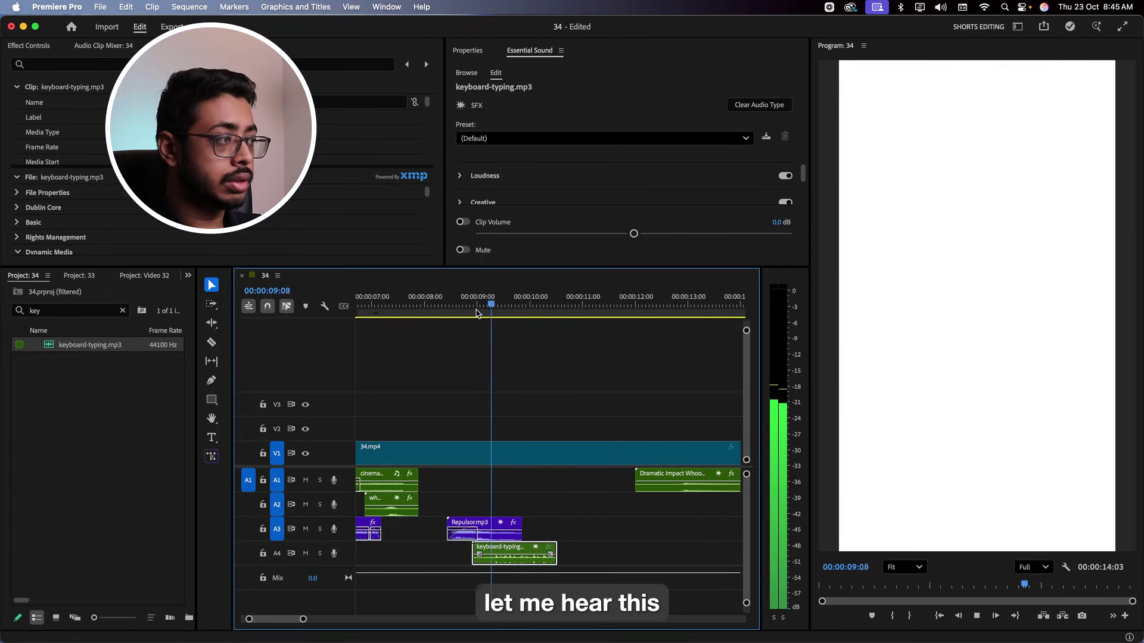
key(space)
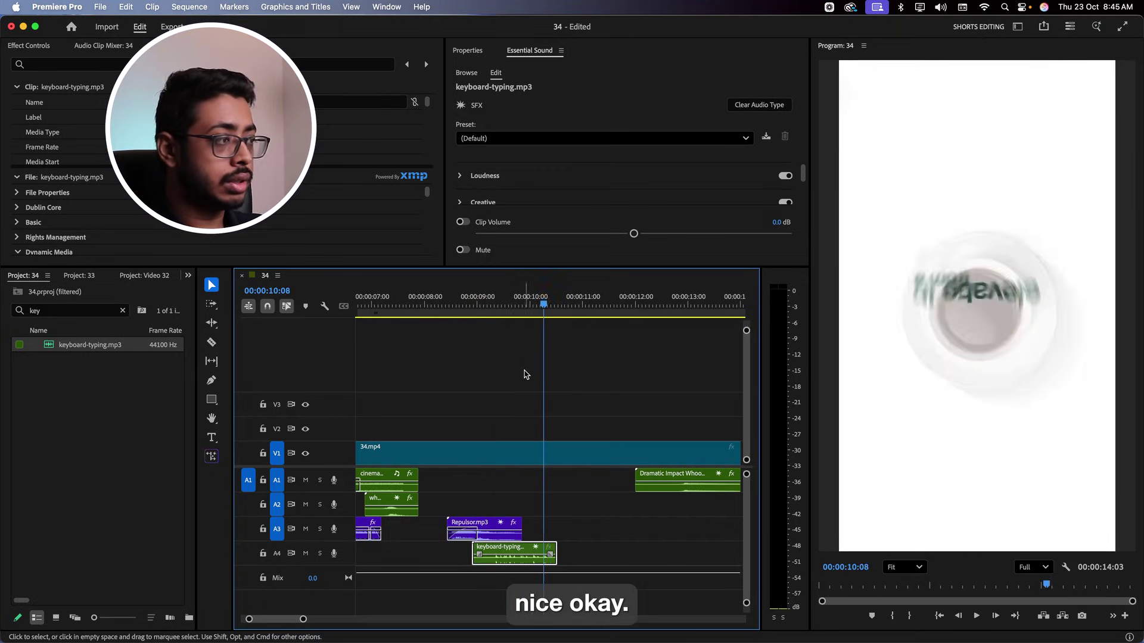
drag(549, 557, 536, 563)
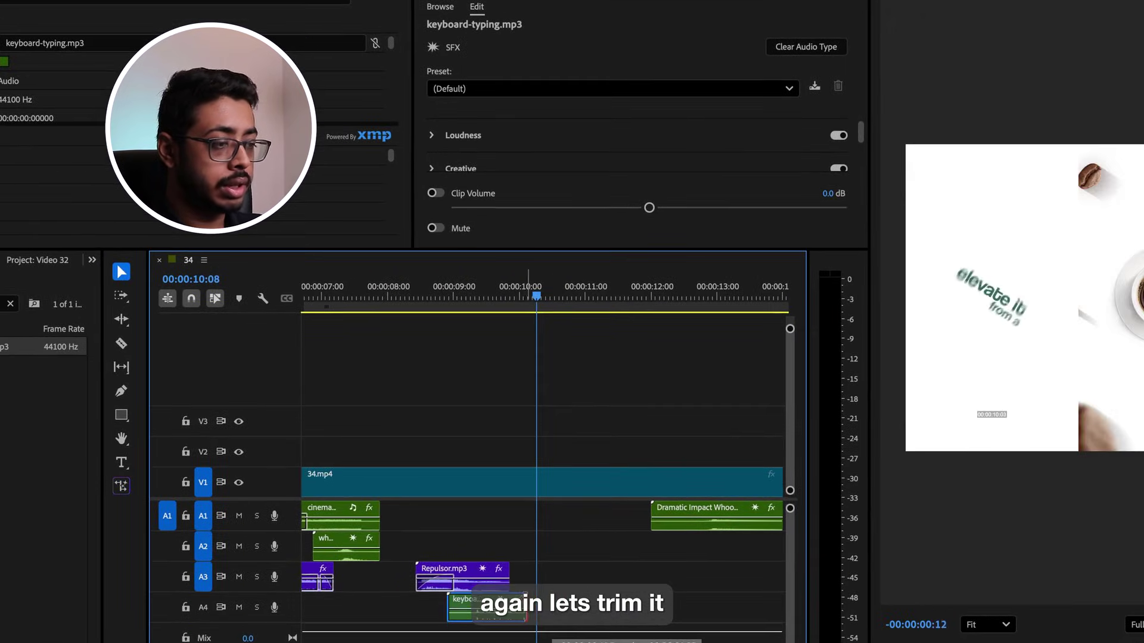
click(444, 280)
key(space)
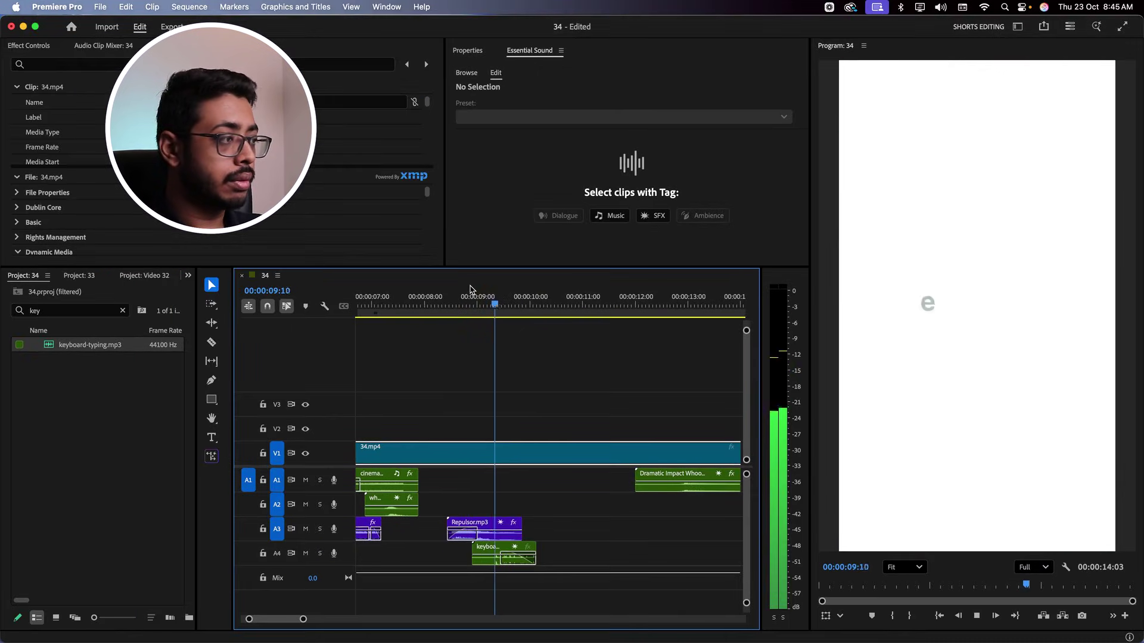
click(524, 304)
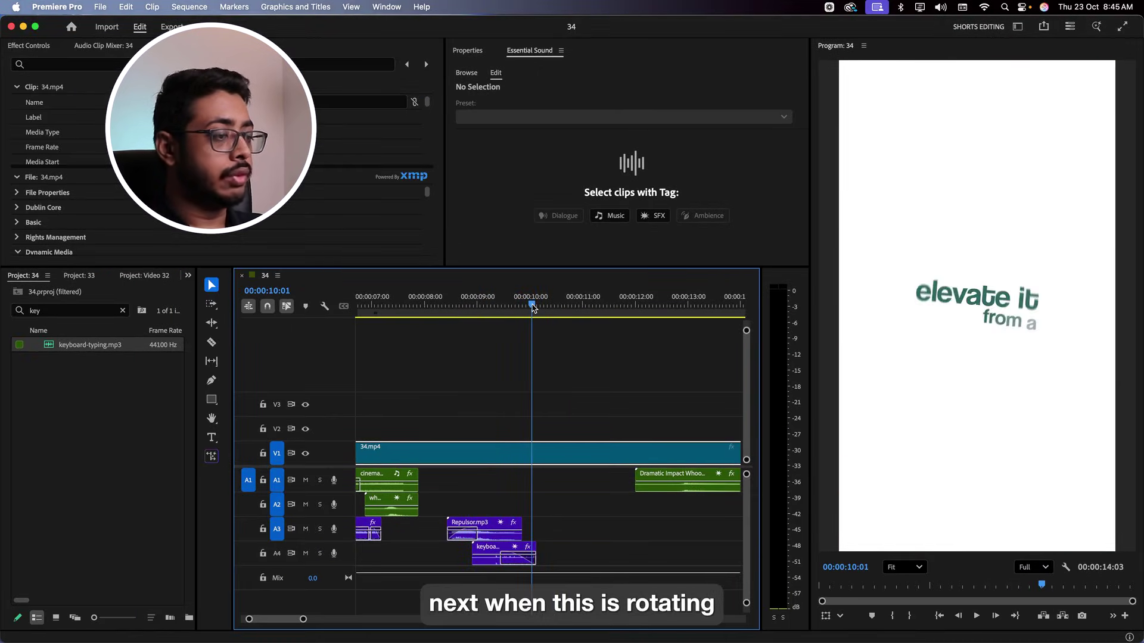
Copy the opening Gear Fast.mp3 clip to track A3 at 00:00:10:20 and preview it with the rotating text and coffee cup transition.
key(space)
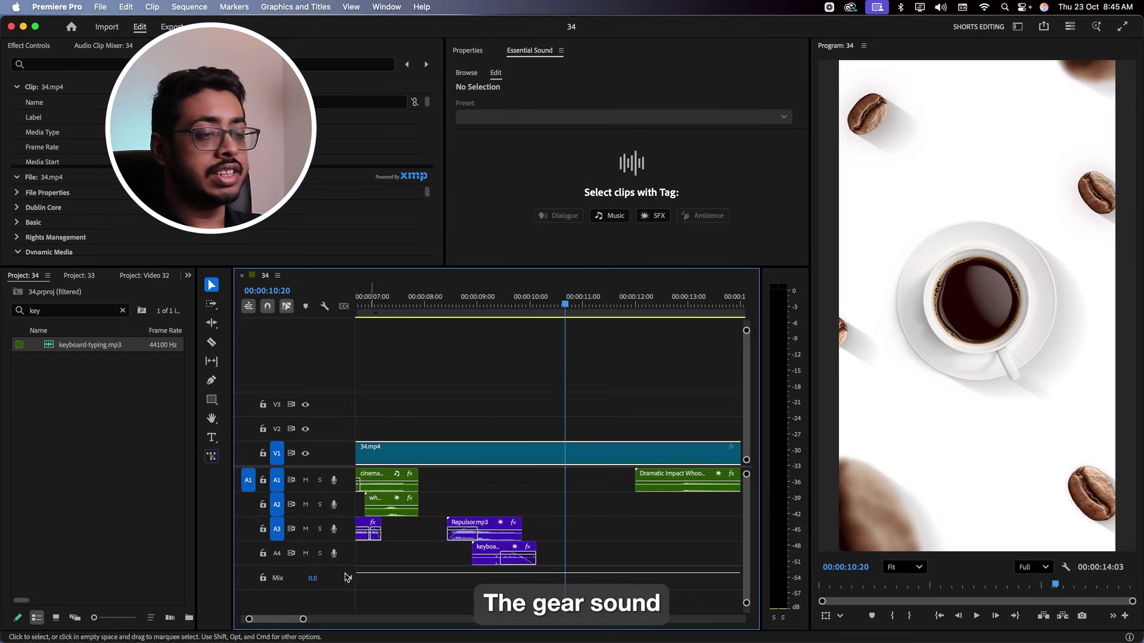
drag(274, 619, 269, 619)
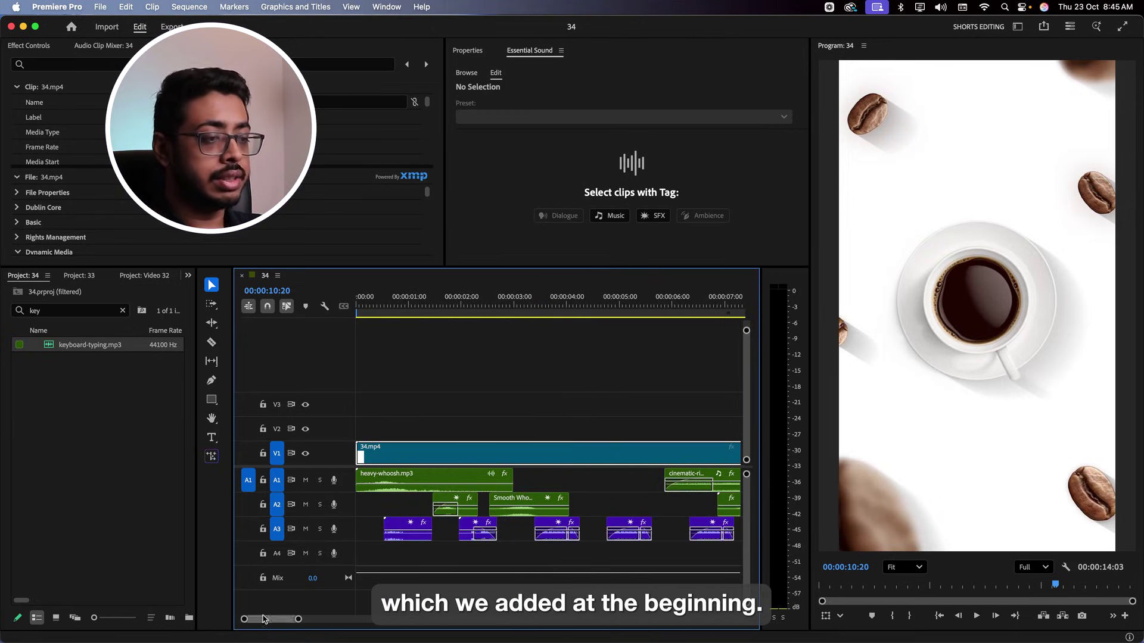
click(398, 525)
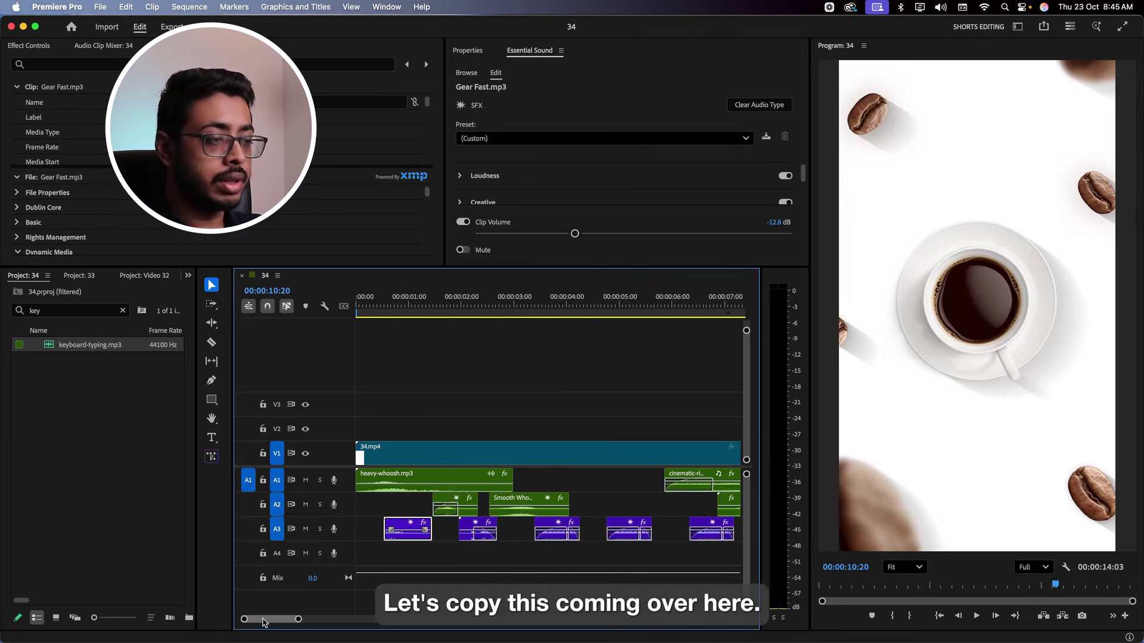
scroll(265, 622, right, 5)
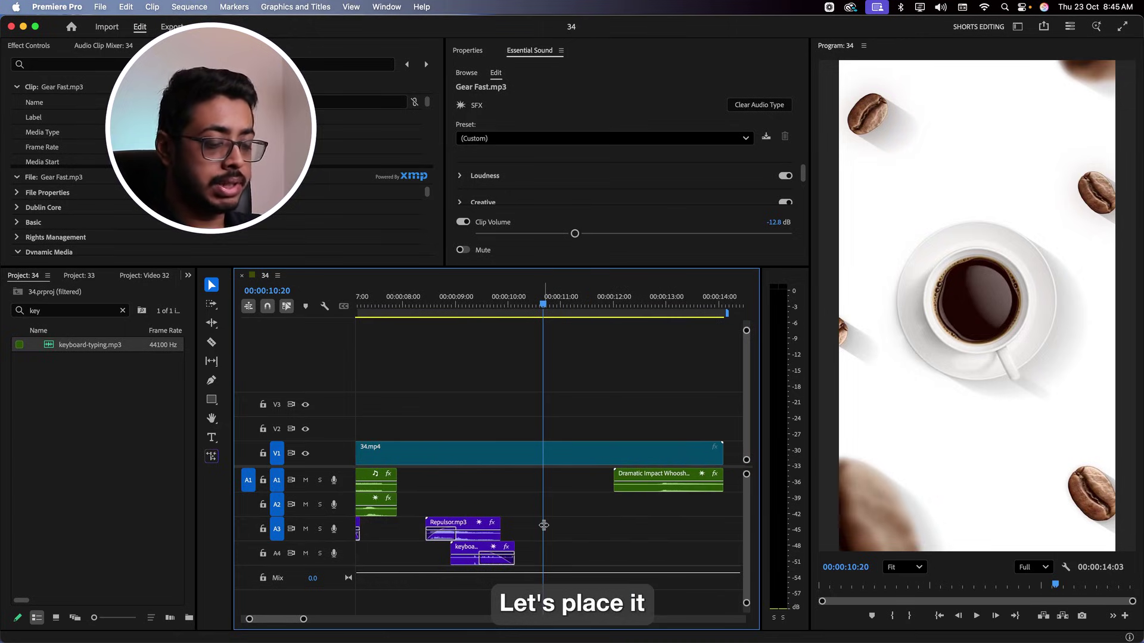
key(super+v)
click(507, 299)
key(space)
key(space)
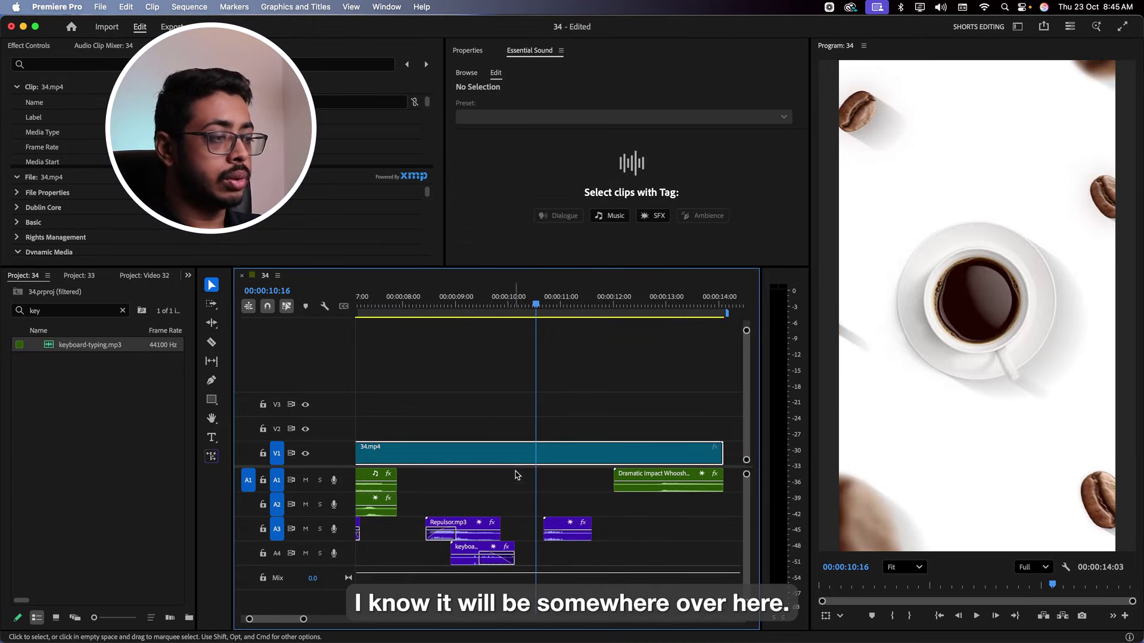
Move the copied Gear Fast.mp3 clip earlier to start at about 00:00:10:04 and preview it with the coffee cup transition.
drag(555, 520, 548, 525)
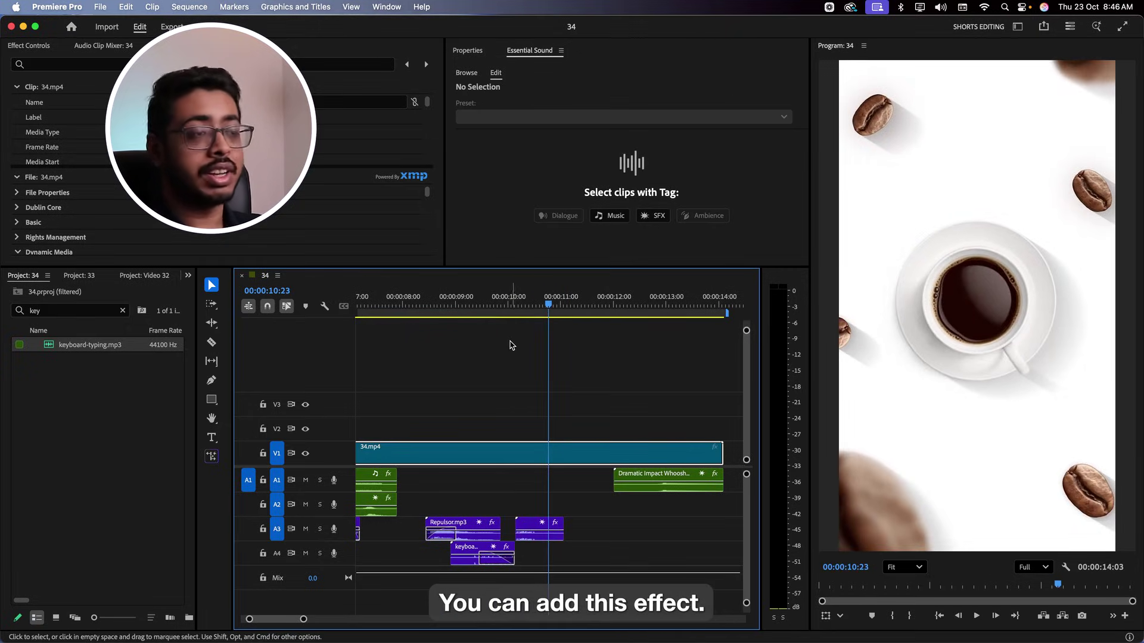
click(502, 314)
key(space)
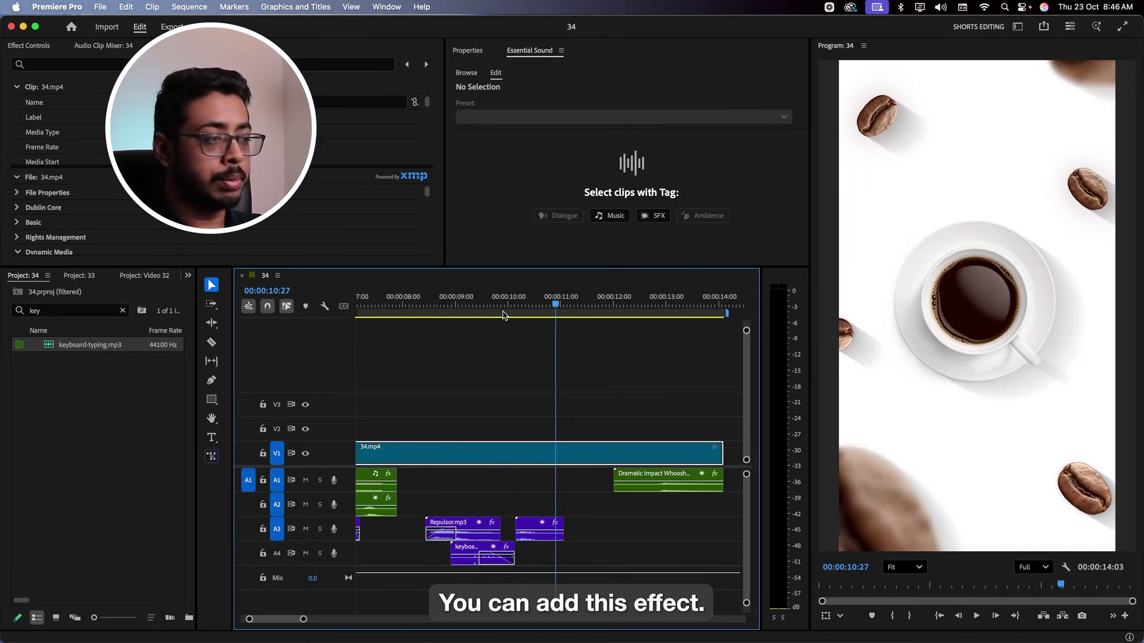
click(505, 313)
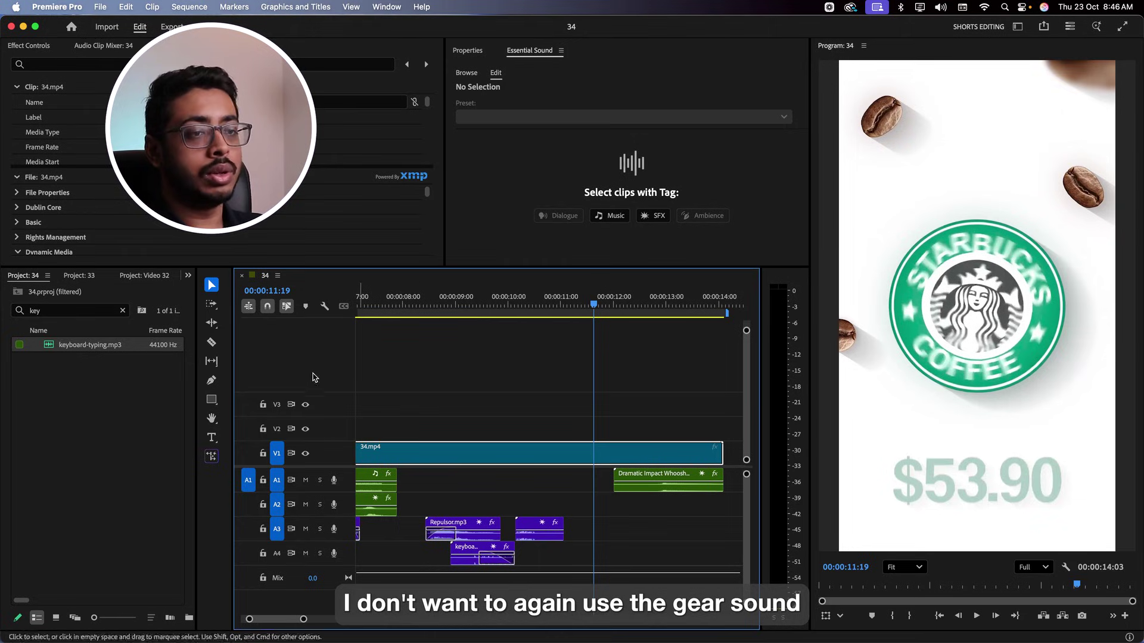
Search the project for "cam", place camera shutter.mp3 on track A4 at about 00:00:10:27 with -10.4 dB volume, preview it, and save.
click(122, 310)
text(cam)
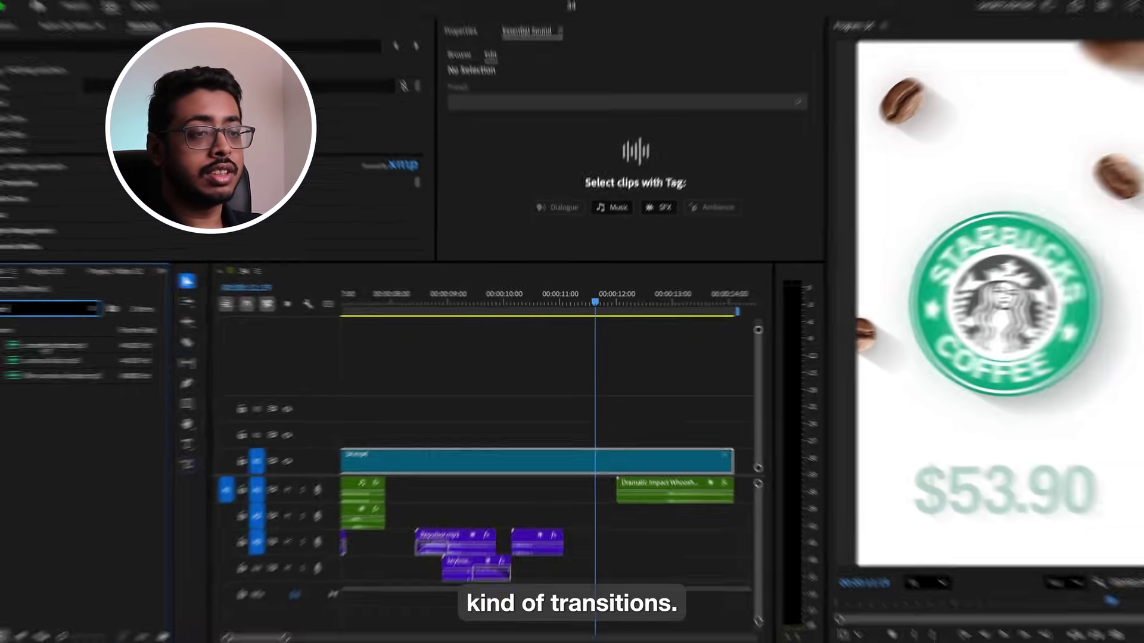
drag(87, 344, 576, 556)
click(548, 307)
key(space)
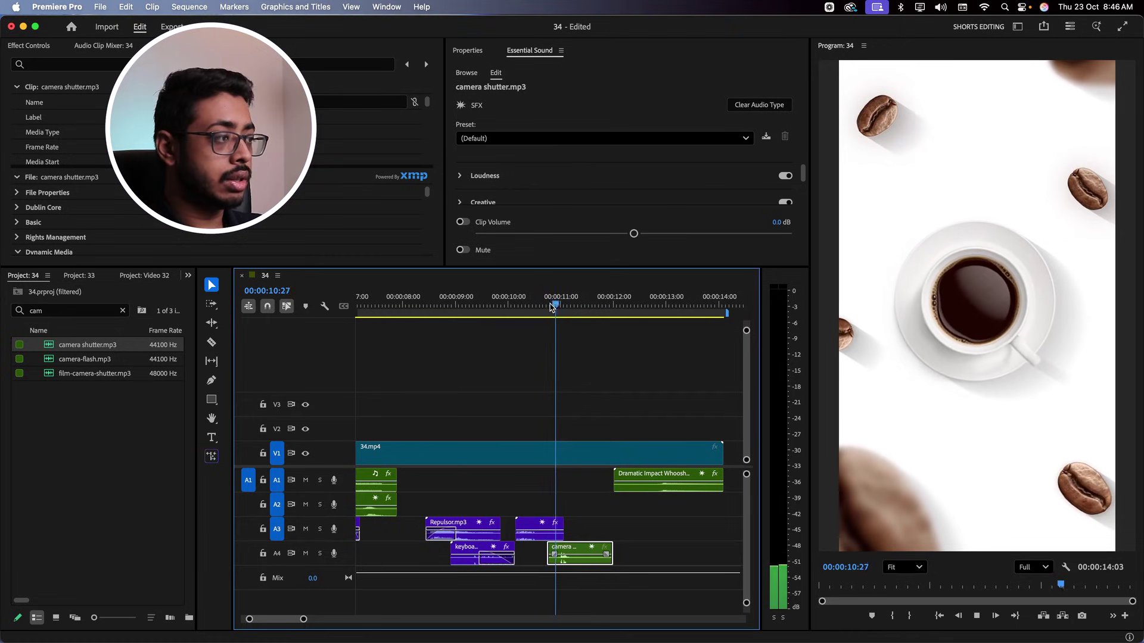
key(space)
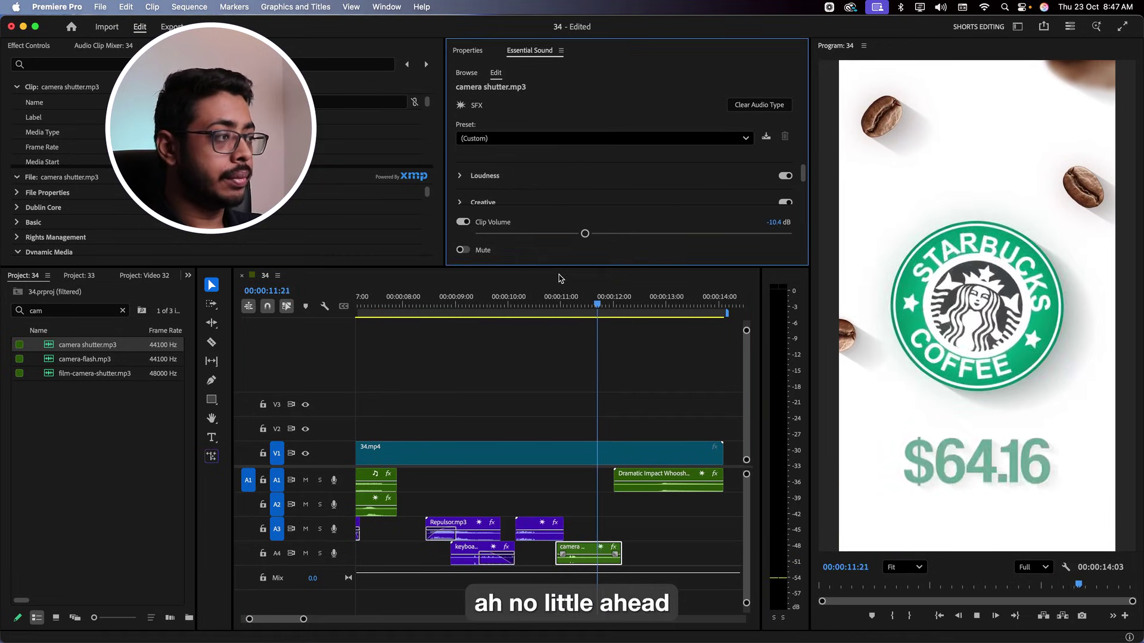
key(space)
key(super+s)
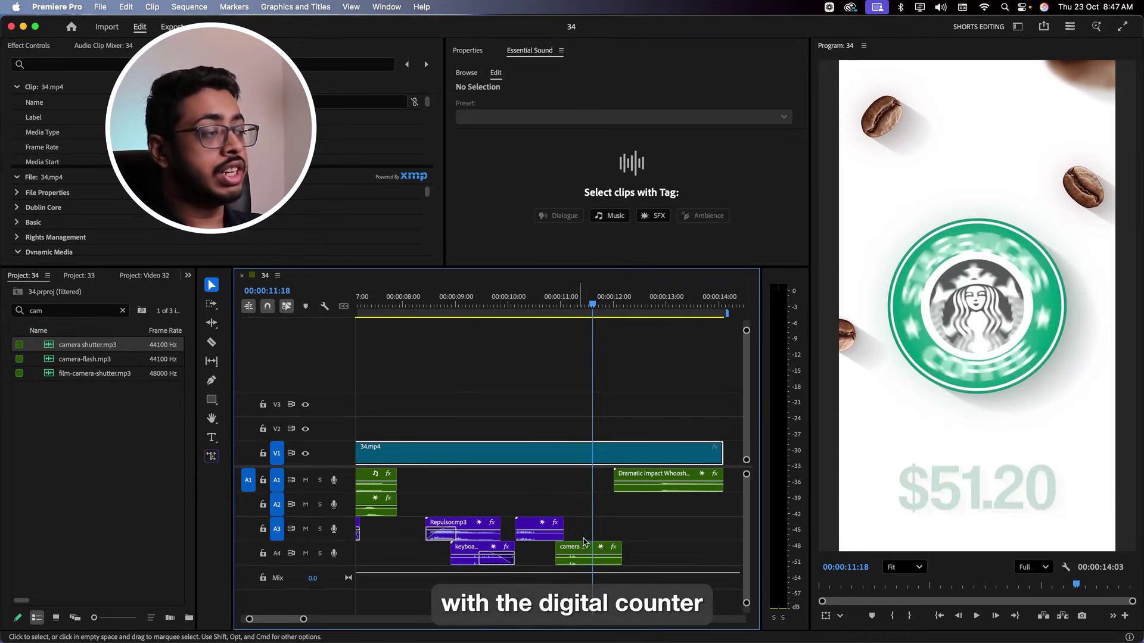
Copy the third-bullet Digital counting.mp3 clip to track A3 at about 00:00:11:02 and preview it with the price counter.
scroll(294, 602, left, 5)
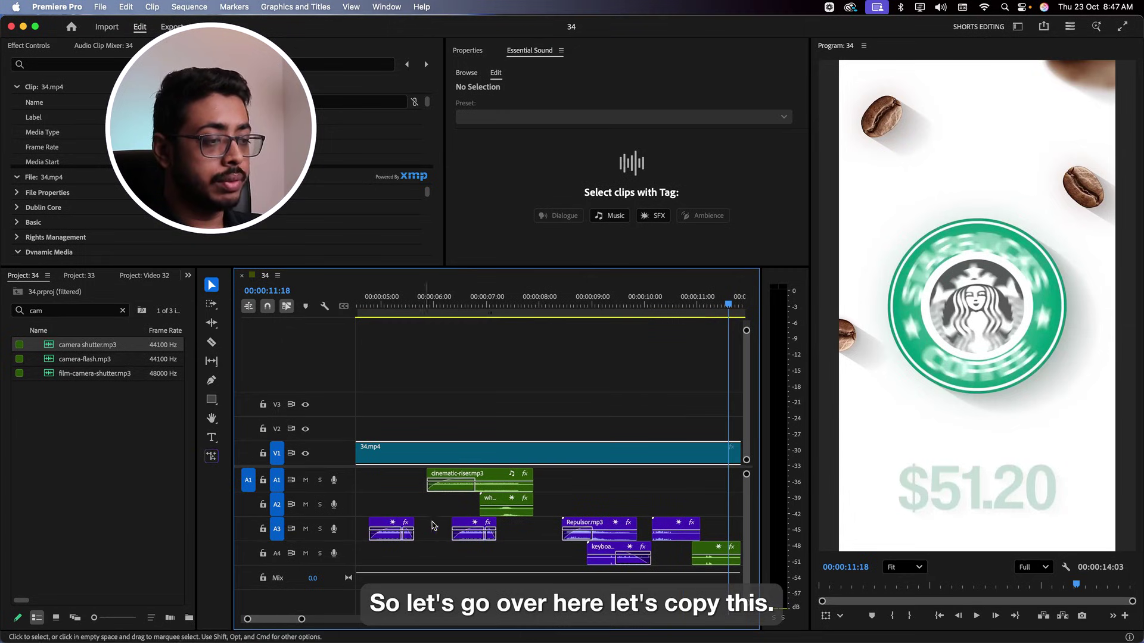
click(470, 523)
scroll(292, 615, right, 4)
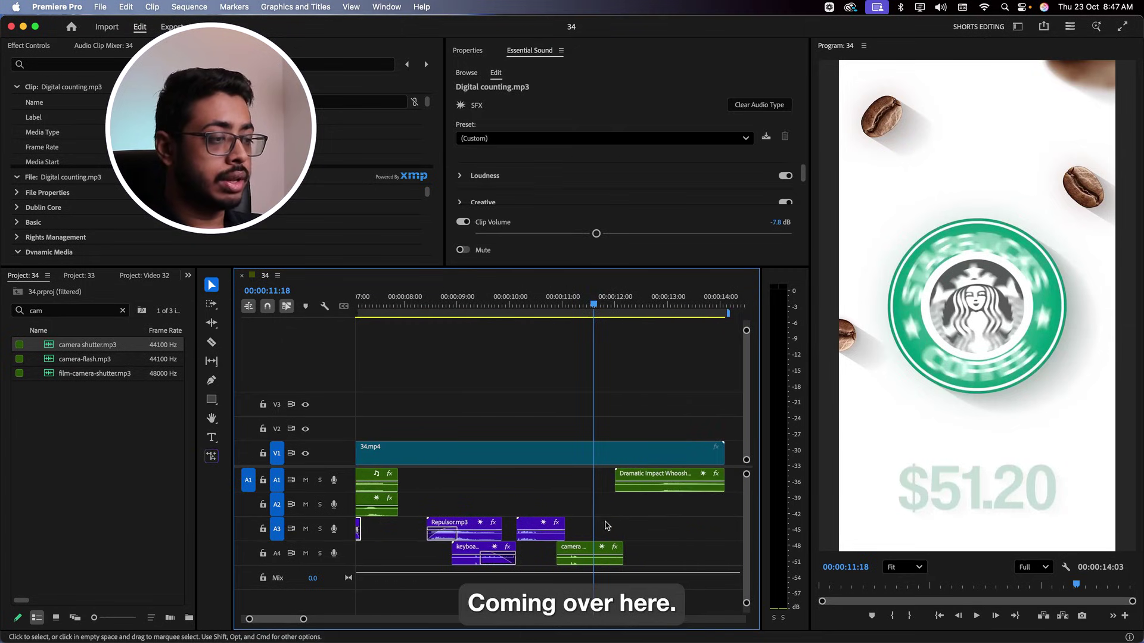
click(583, 528)
key(super+v)
drag(611, 529, 582, 530)
click(545, 302)
key(space)
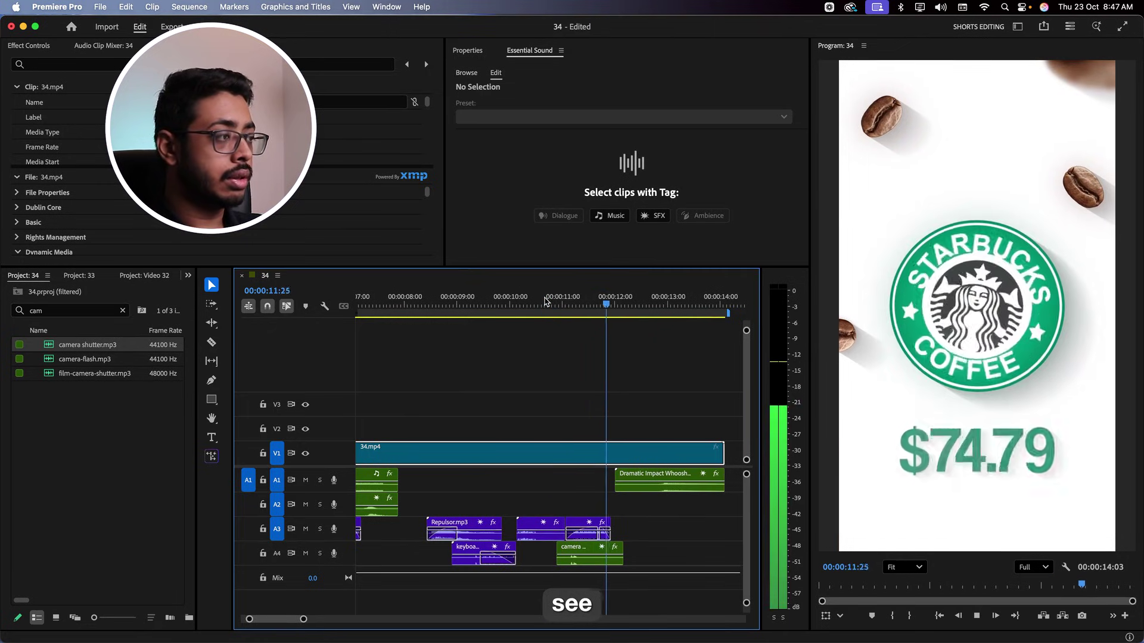
key(space)
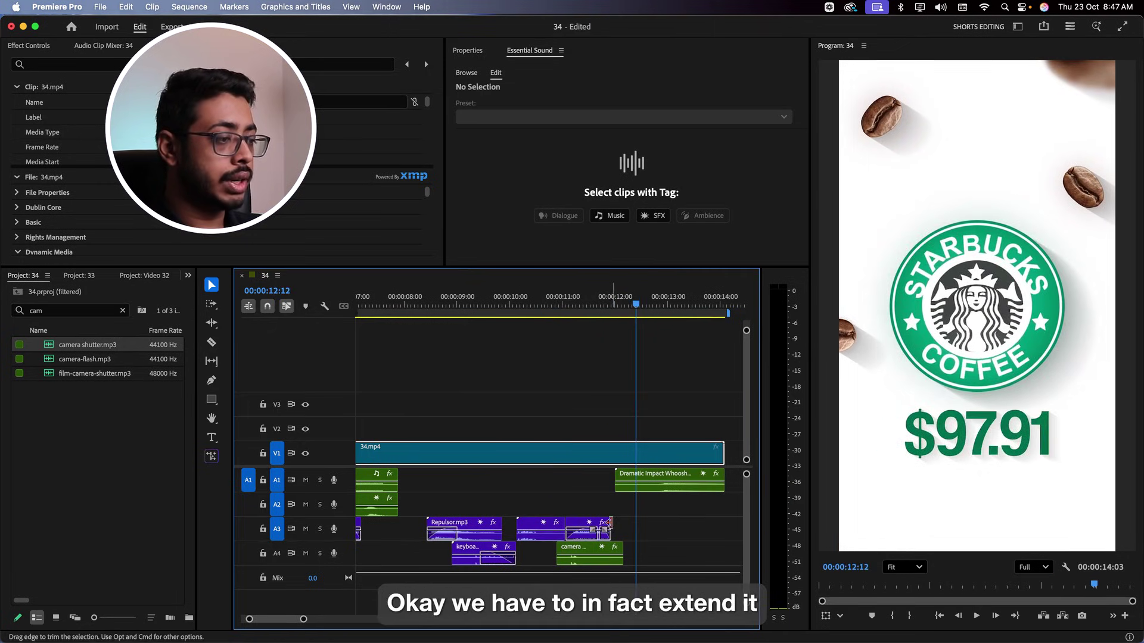
Extend the price counter's Digital counting.mp3 clip to end at about 00:00:12:24 and preview the scene.
drag(607, 523, 657, 523)
click(495, 304)
key(space)
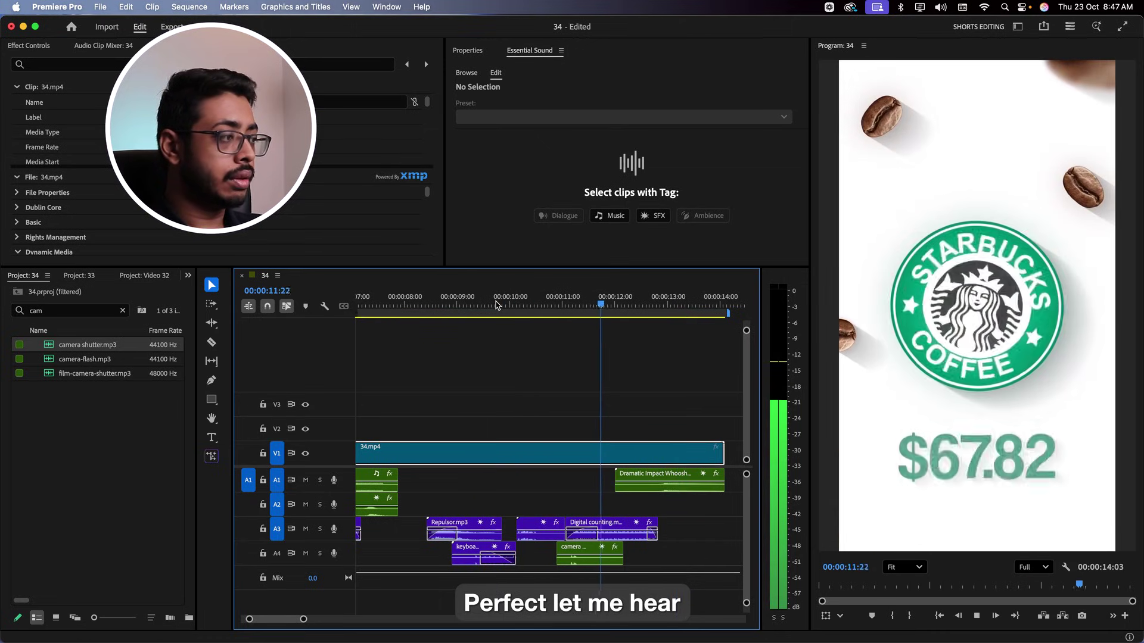
Save the project and preview the price counter scene from about 00:00:11:25.
key(super+s)
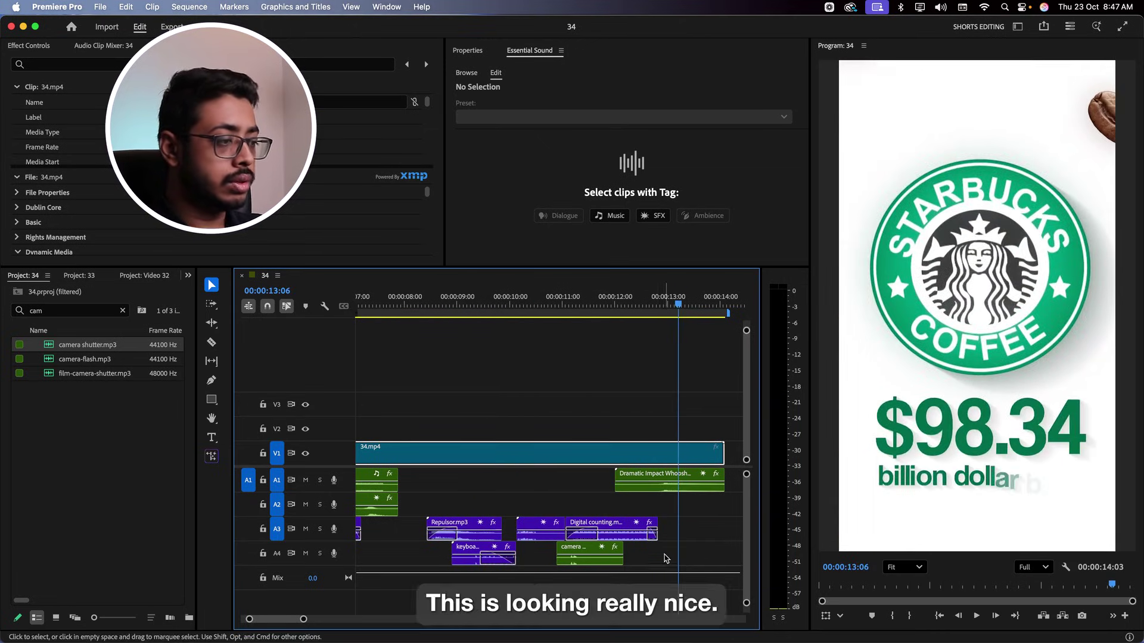
drag(634, 538, 633, 538)
click(607, 304)
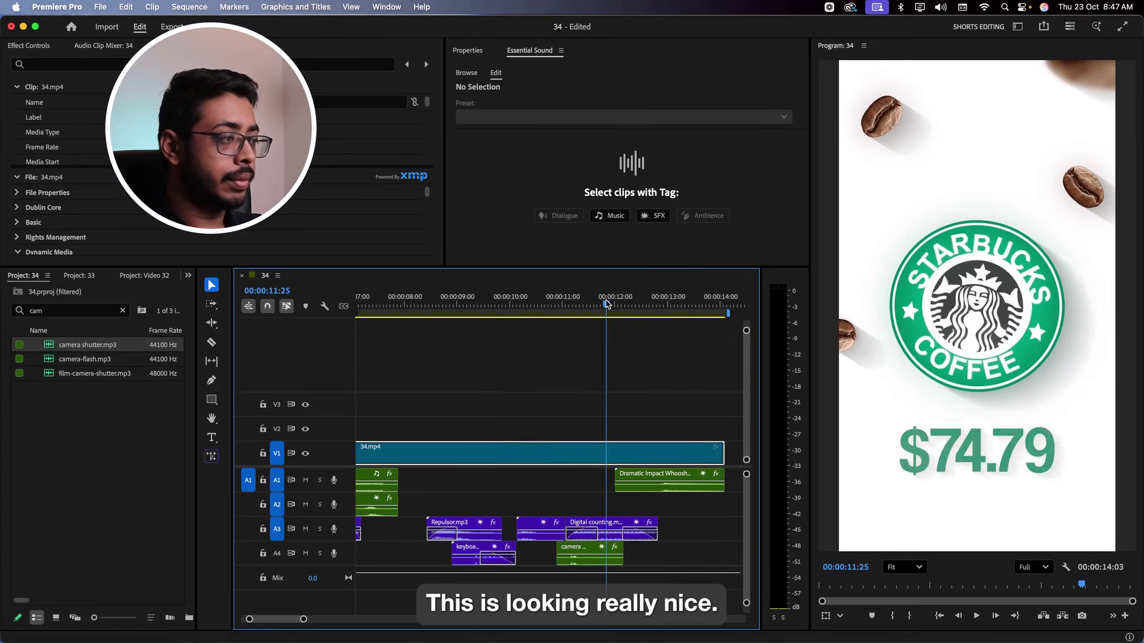
key(space)
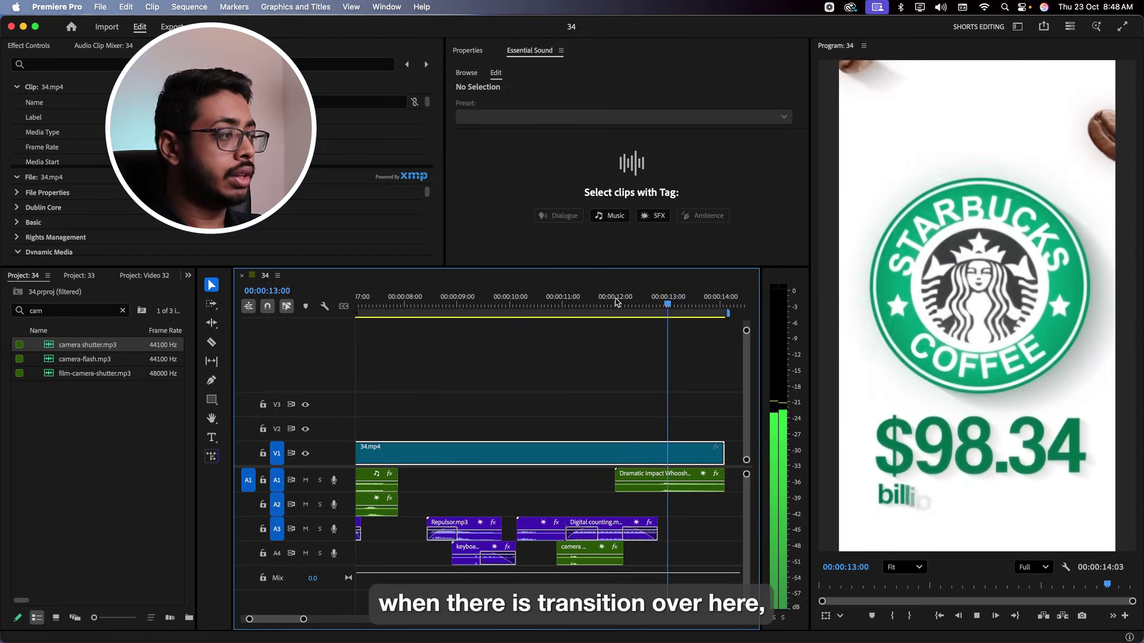
Copy the camera shutter.mp3 clip further along track A4 to start at about 00:00:12:10, preview it with the price transition, and save.
click(576, 551)
drag(576, 551, 622, 552)
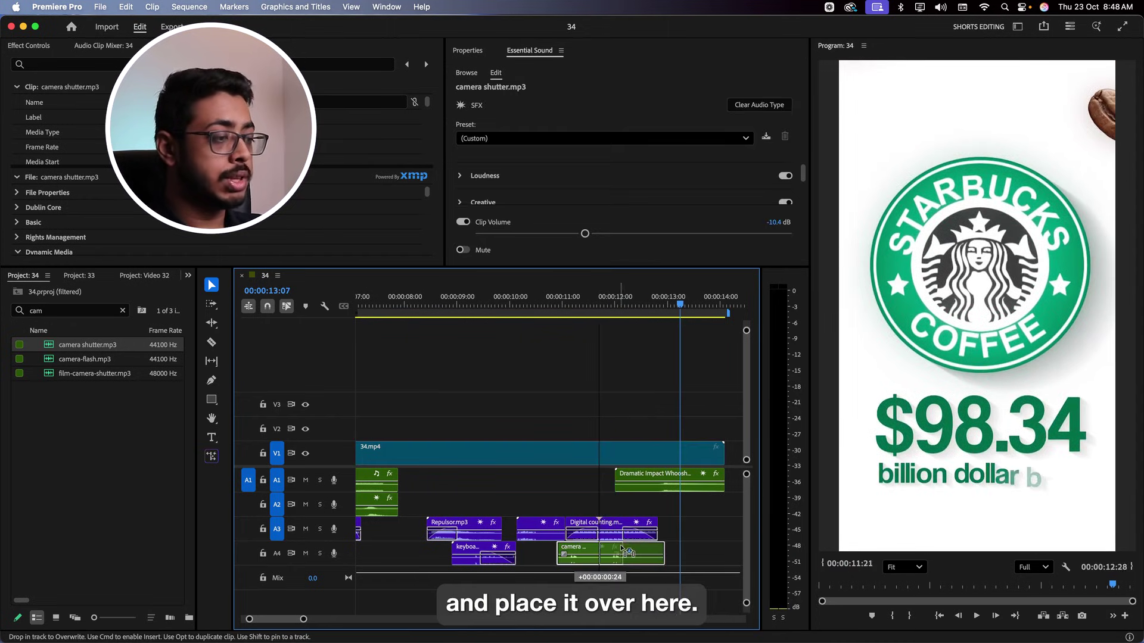
click(606, 308)
key(space)
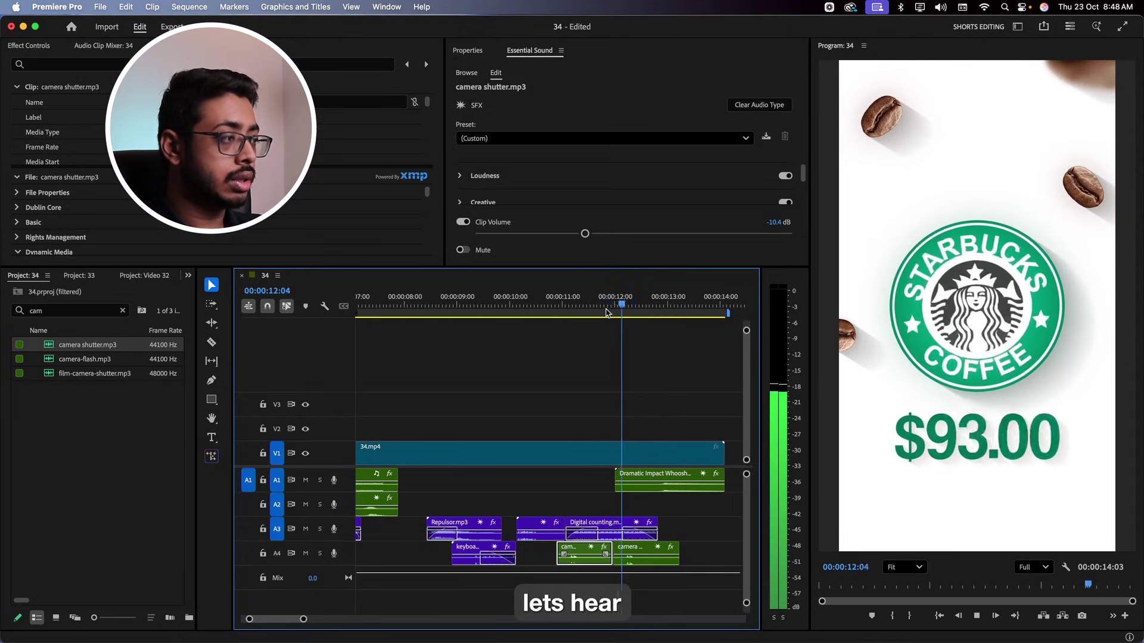
key(space)
drag(651, 553, 662, 553)
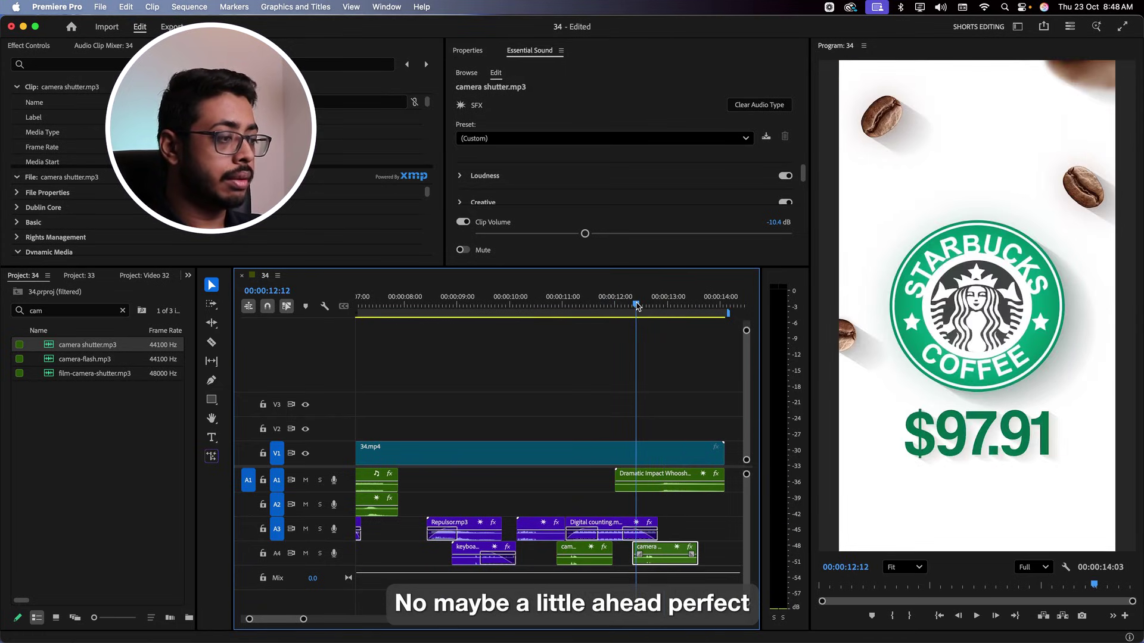
key(super+s)
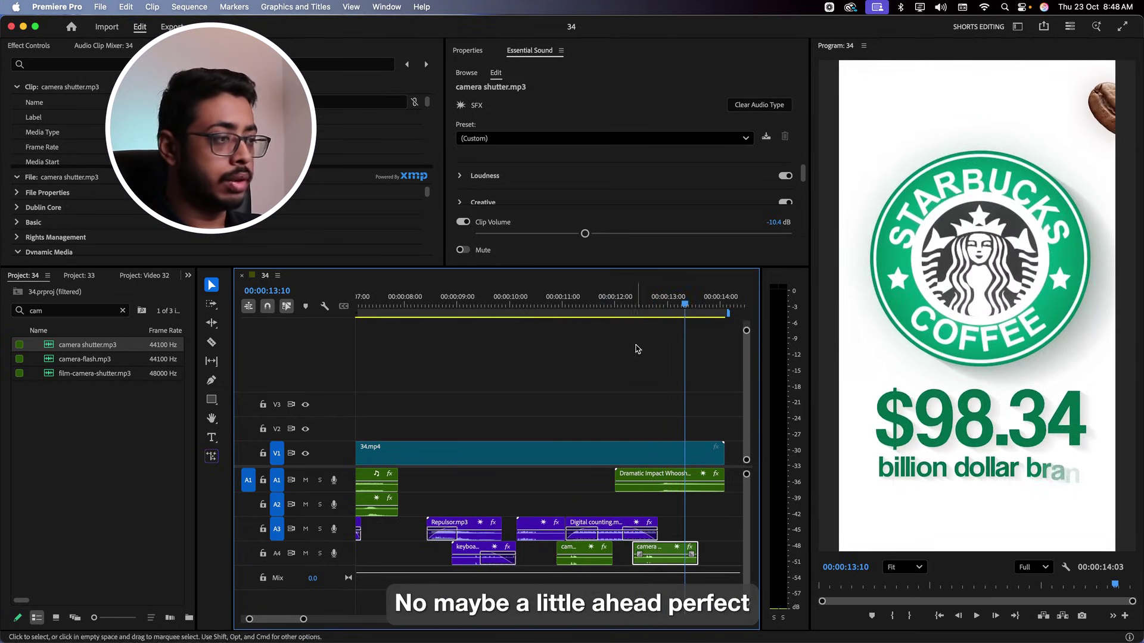
Change the label colour of both camera shutter.mp3 clips on track A4 to violet.
shift+click(573, 554)
right_click(575, 553)
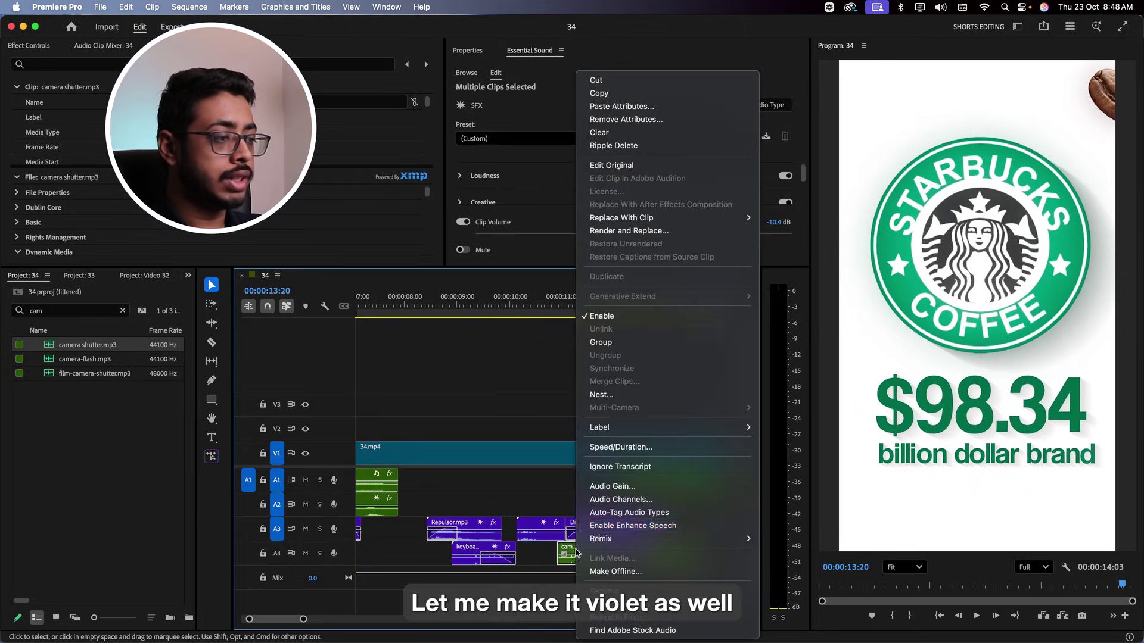
mouse_move(632, 428)
click(784, 437)
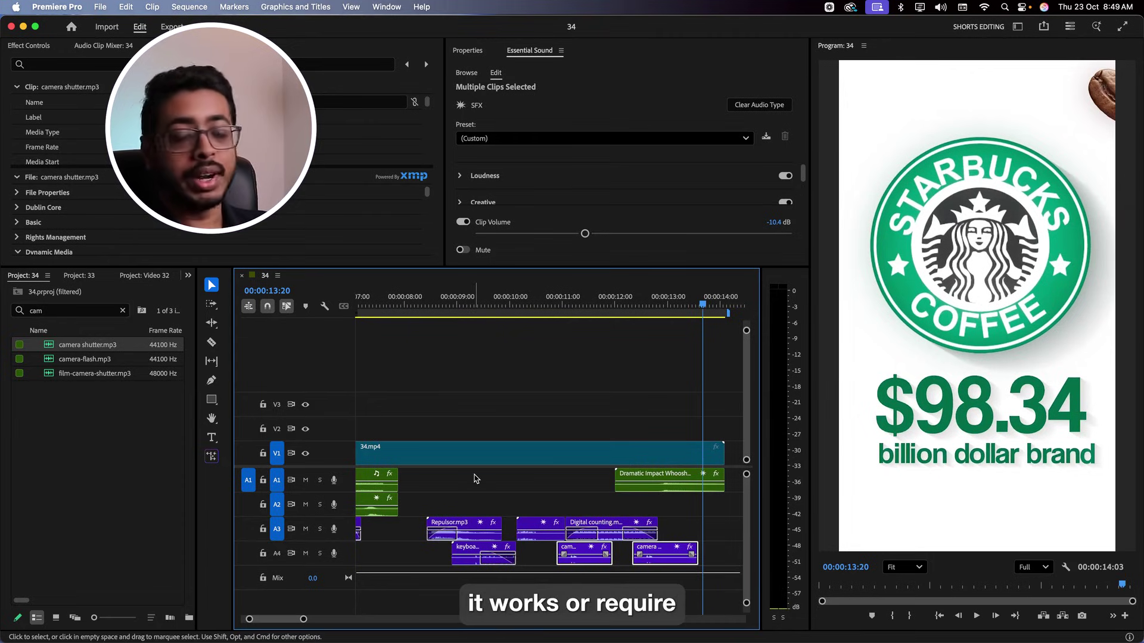
Play the whole sequence from 00:00:00:00 to review all sound effects, and bring the start of the timeline back into view.
drag(264, 619, 257, 623)
click(400, 325)
key(Home)
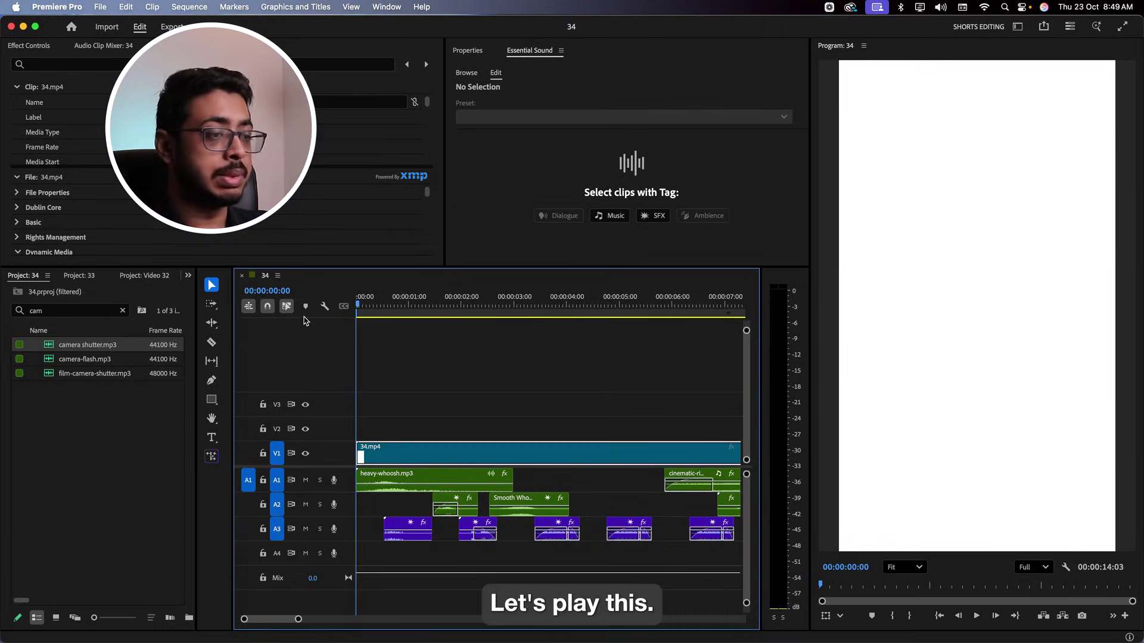
key(space)
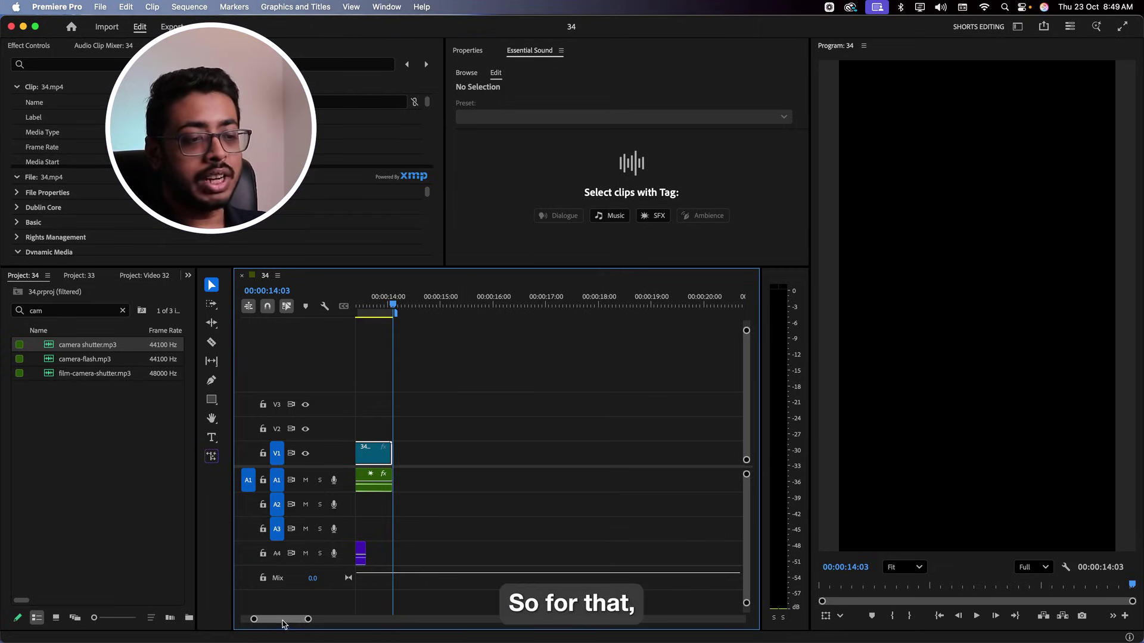
drag(268, 619, 218, 629)
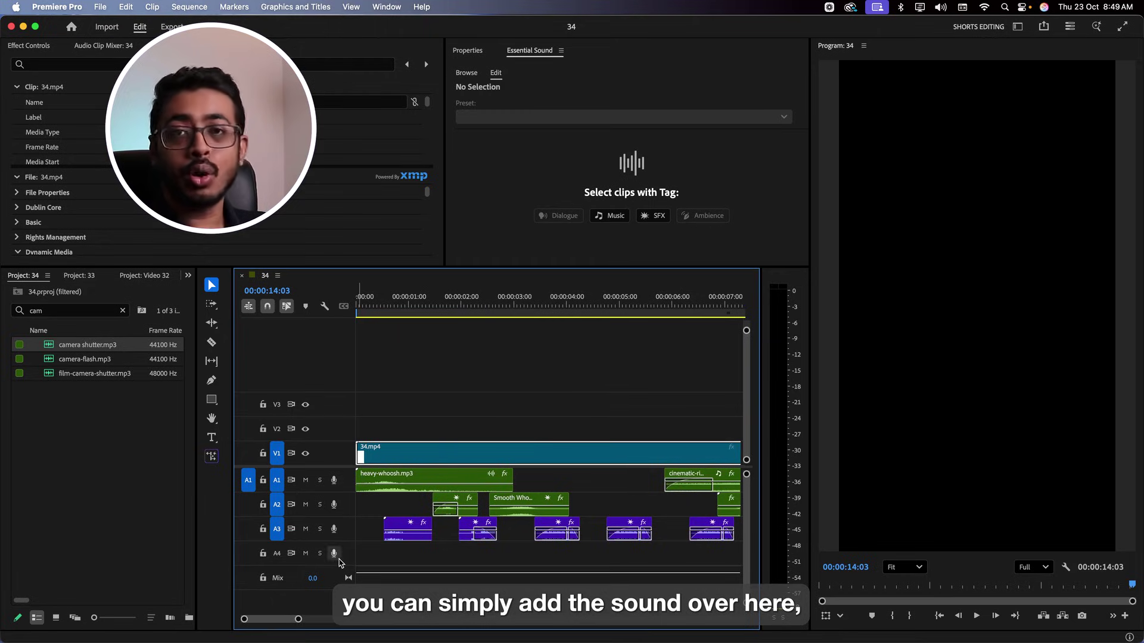